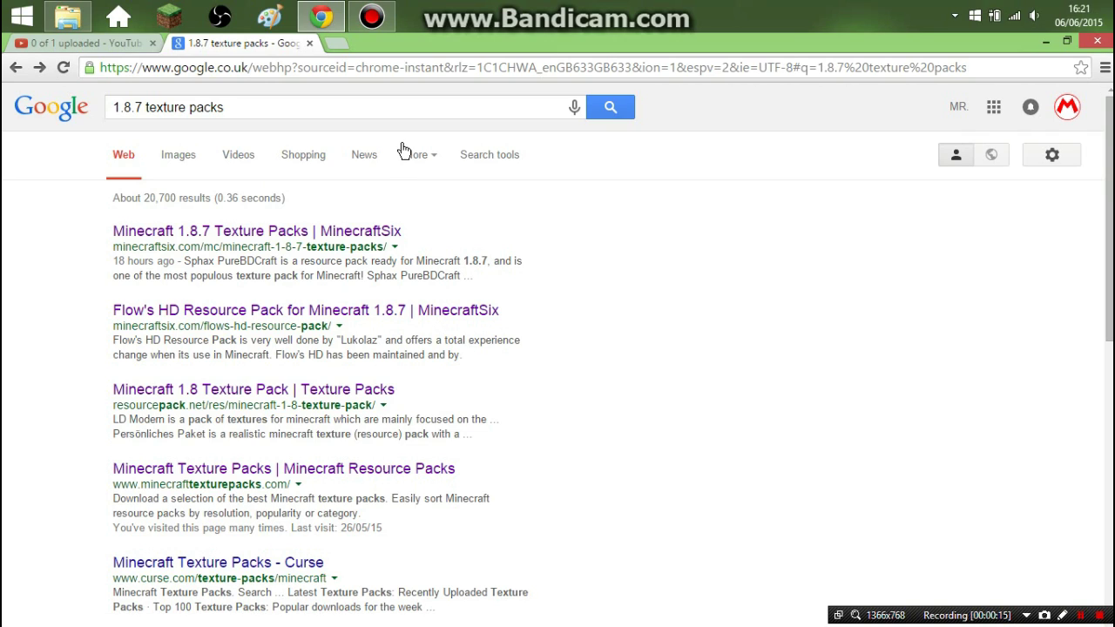
Open the resourcepack.net 'Minecraft 1.8 Texture Pack' result from the Google results for 1.8.7 texture packs.
{"action": "left_click", "coordinate": [390, 389]}
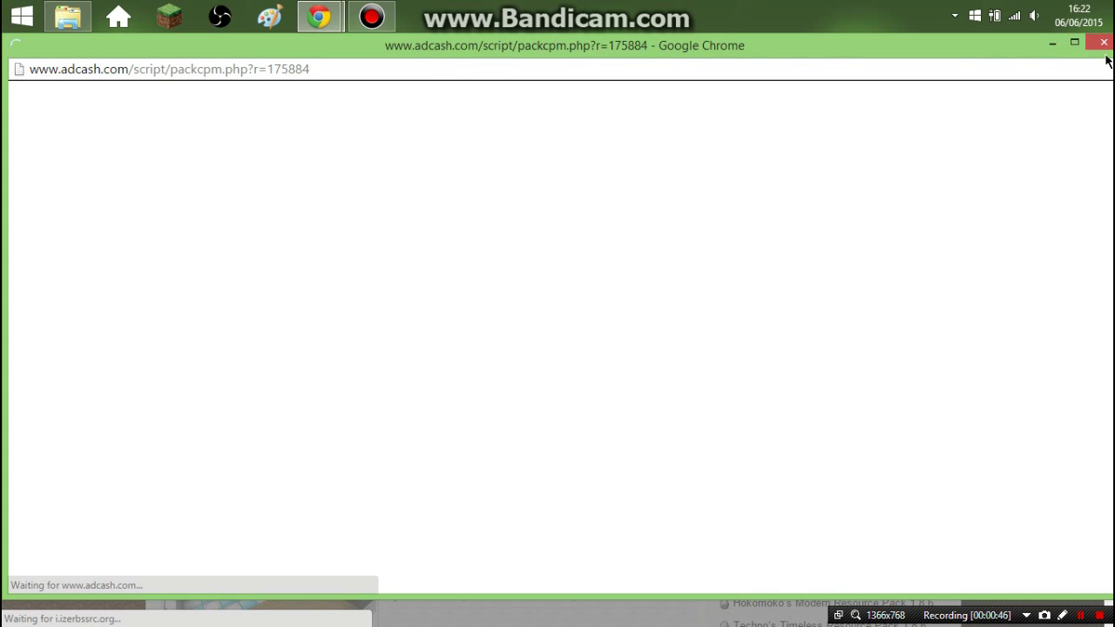
Close the adcash advert window and reload the resourcepack.net 1.8 texture pack listing.
{"action": "left_click", "coordinate": [1103, 42]}
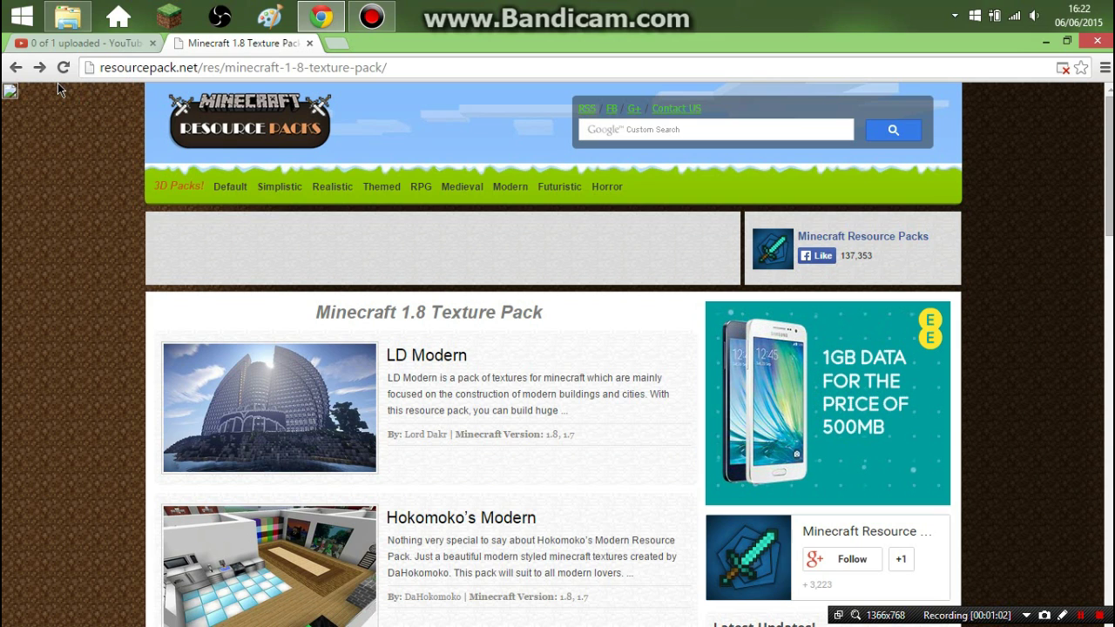
{"action": "left_click", "coordinate": [17, 67]}
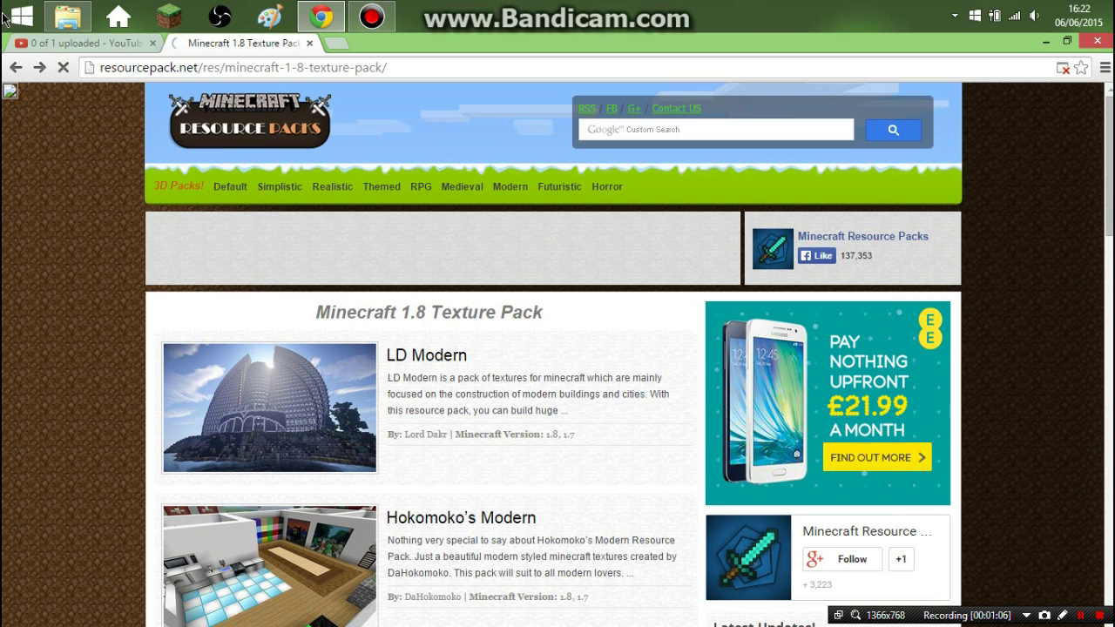
{"action": "mouse_move", "coordinate": [71, 19]}
Replace the address bar contents with the query 'Minecraft 1.8.8 texture packs'.
{"action": "left_click", "coordinate": [141, 70]}
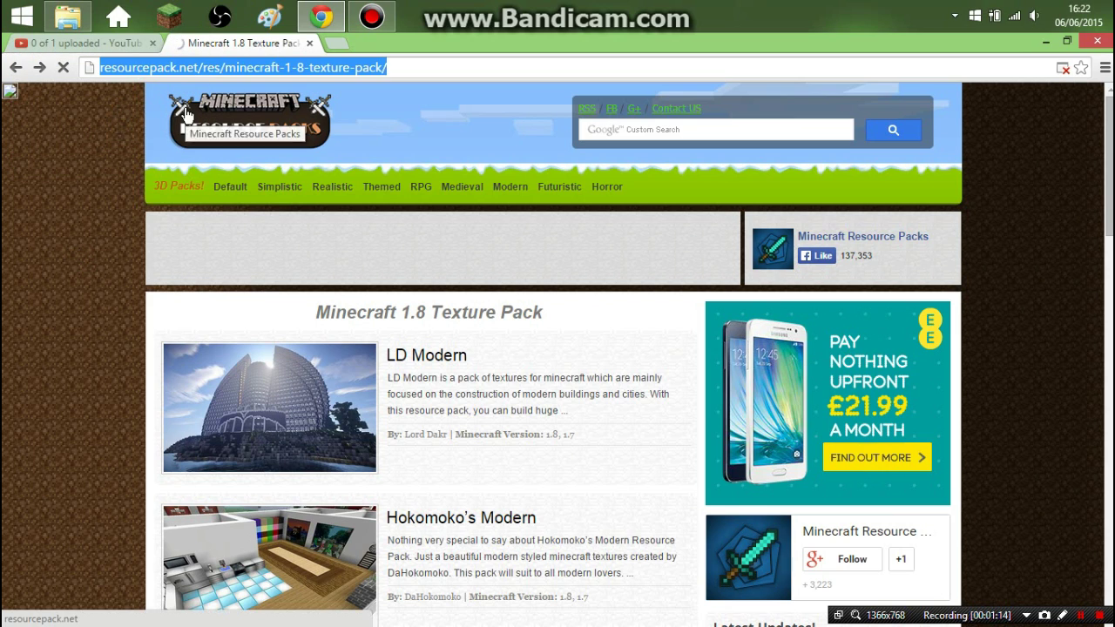
{"action": "type", "text": "Minecraft "}
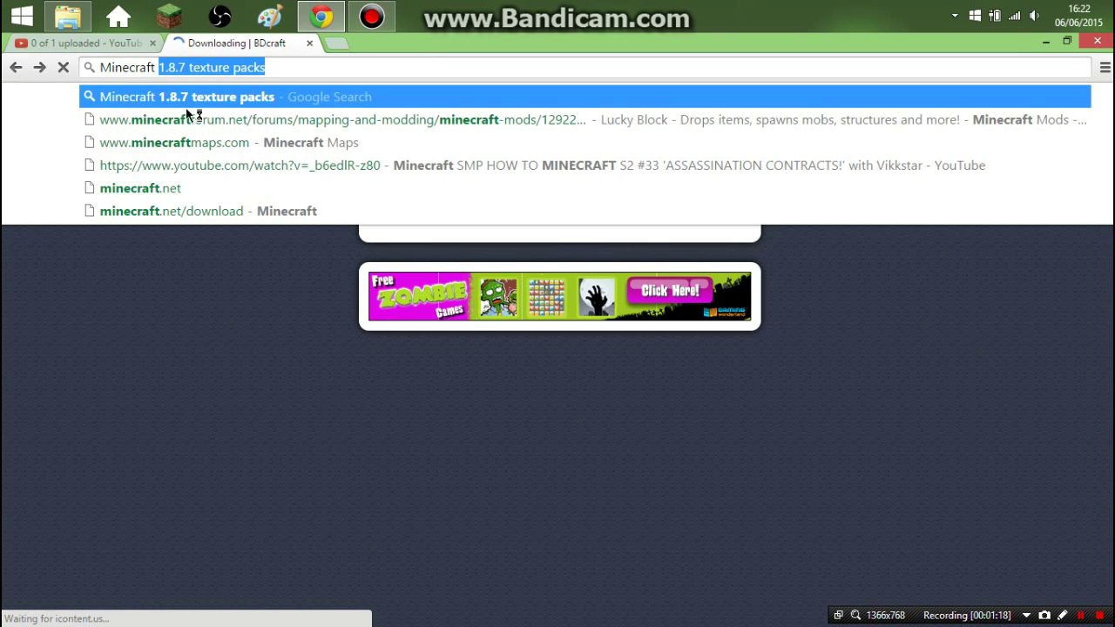
{"action": "type", "text": "1.8.8 texu"}
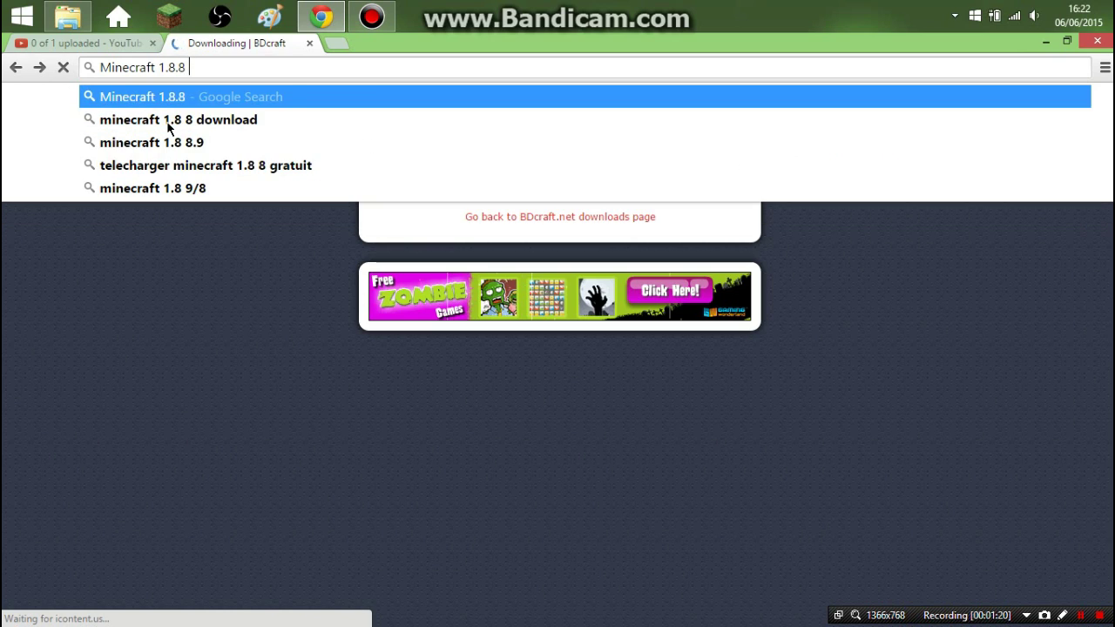
{"action": "key", "text": "BackSpace"}
{"action": "type", "text": "tue"}
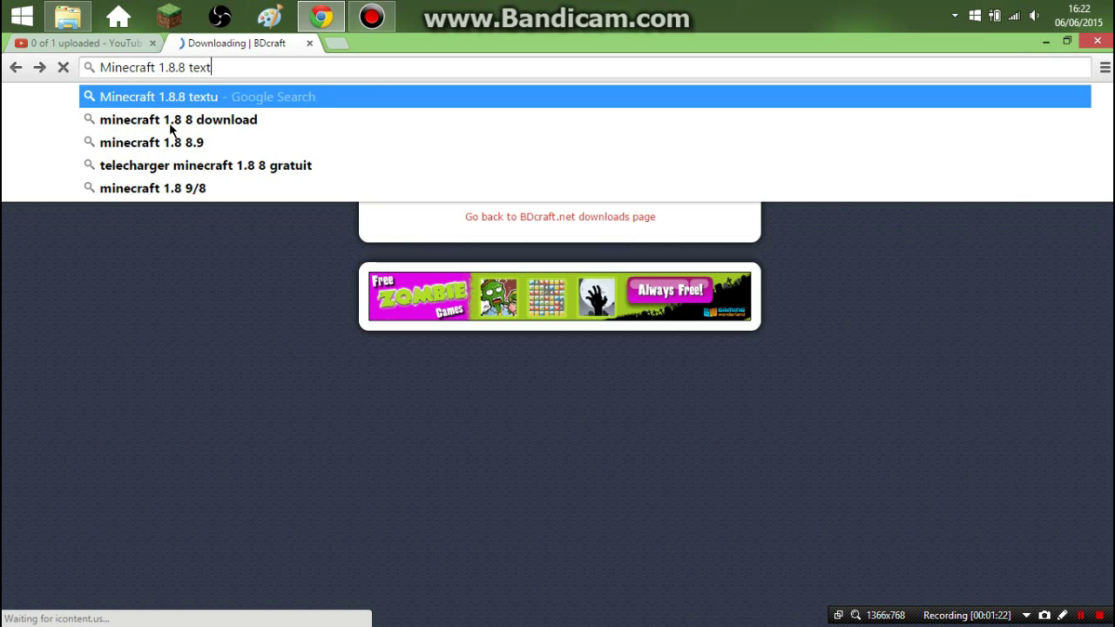
{"action": "key", "text": "BackSpace"}
{"action": "type", "text": "re packs"}
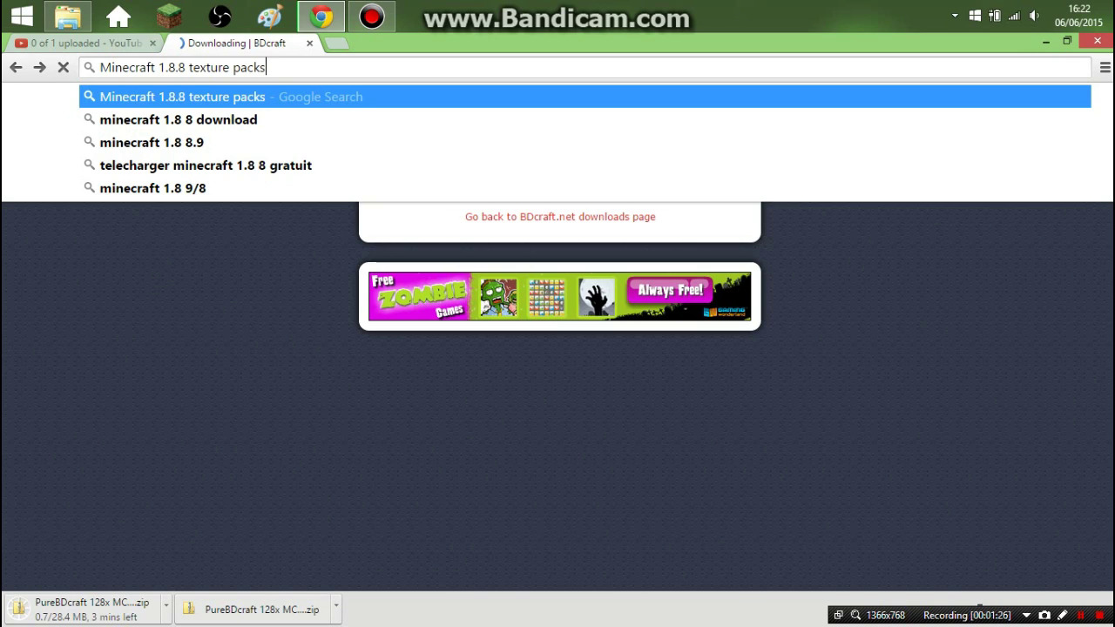
{"action": "left_click", "coordinate": [1012, 620]}
{"action": "mouse_move", "coordinate": [1012, 620]}
{"action": "left_mouse_down"}
{"action": "mouse_move", "coordinate": [941, 612]}
{"action": "mouse_move", "coordinate": [1010, 625]}
{"action": "left_mouse_up"}
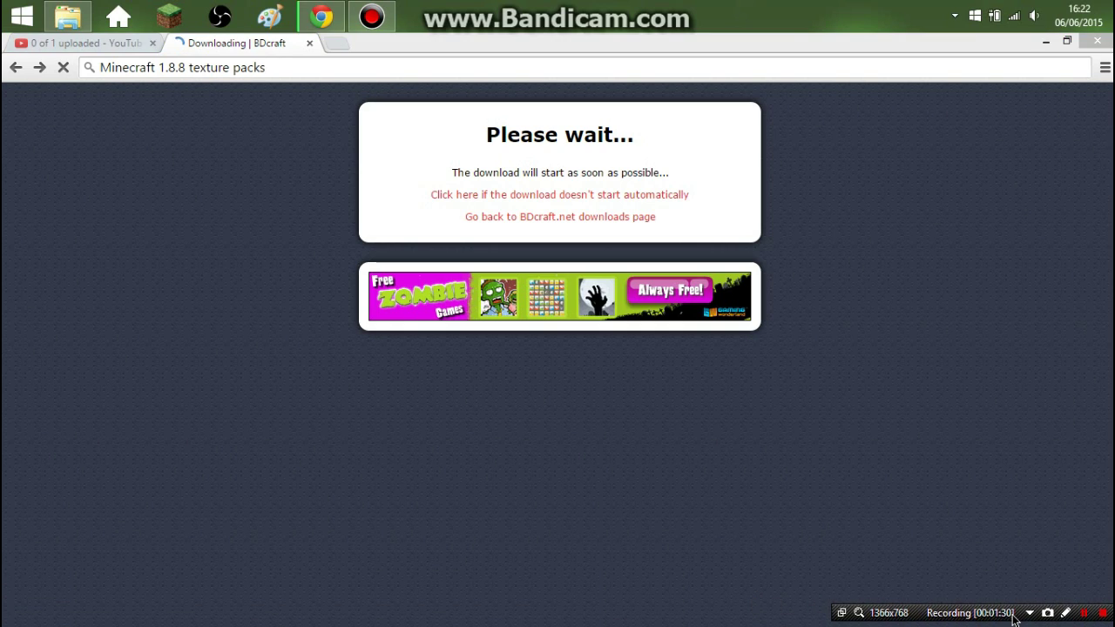
{"action": "left_click", "coordinate": [290, 66]}
Run the search and open the '2 - Minecraft Resource Packs' result on resourcepack.net.
{"action": "key", "text": "Return"}
{"action": "mouse_move", "coordinate": [322, 16]}
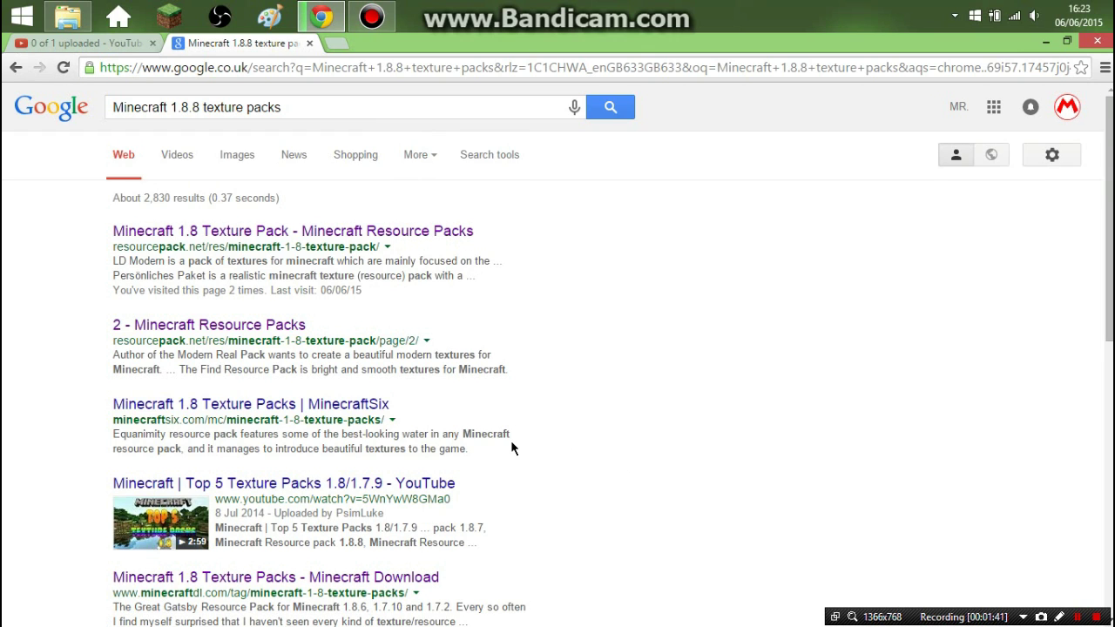
{"action": "scroll", "coordinate": [604, 347], "scroll_direction": "down", "scroll_amount": 7}
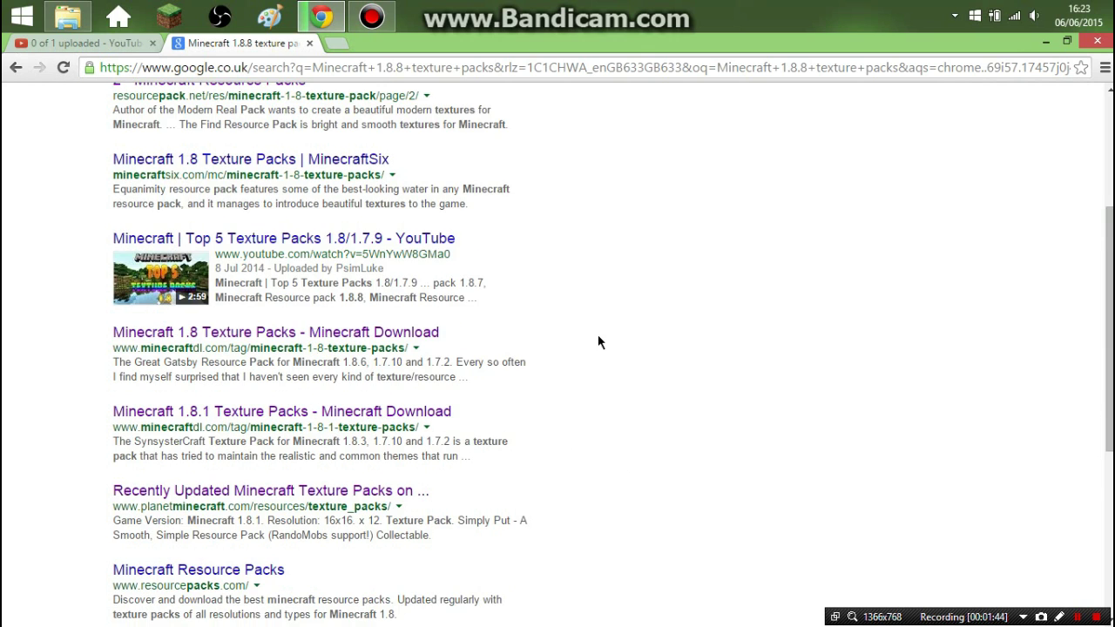
{"action": "scroll", "coordinate": [594, 331], "scroll_direction": "up", "scroll_amount": 6}
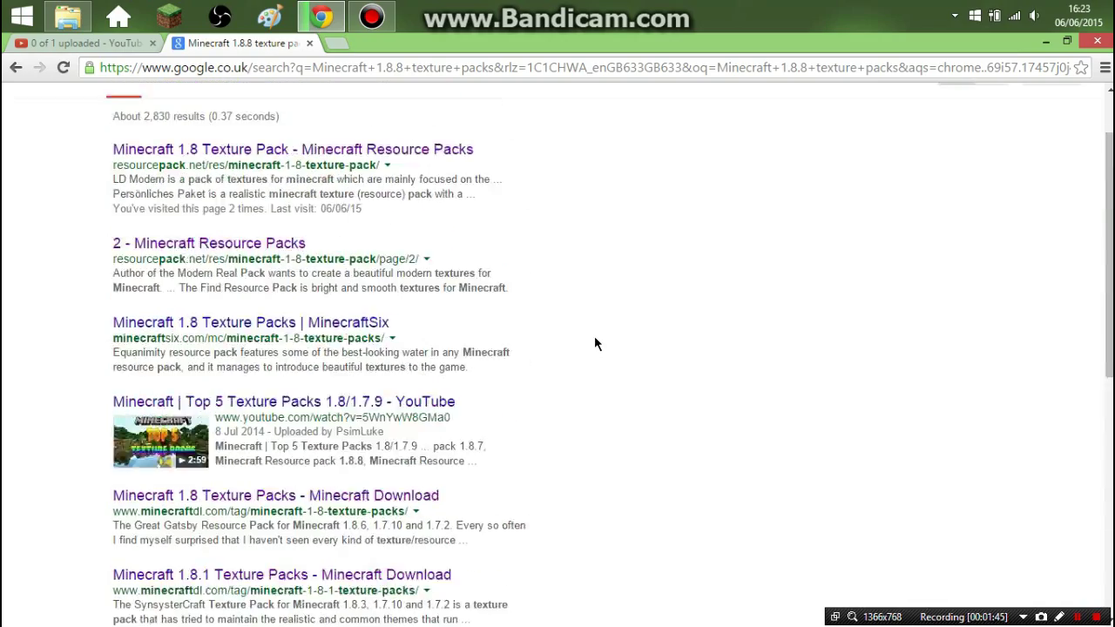
{"action": "scroll", "coordinate": [594, 336], "scroll_direction": "down", "scroll_amount": 5}
{"action": "scroll", "coordinate": [592, 335], "scroll_direction": "up", "scroll_amount": 1}
{"action": "scroll", "coordinate": [591, 341], "scroll_direction": "up", "scroll_amount": 5}
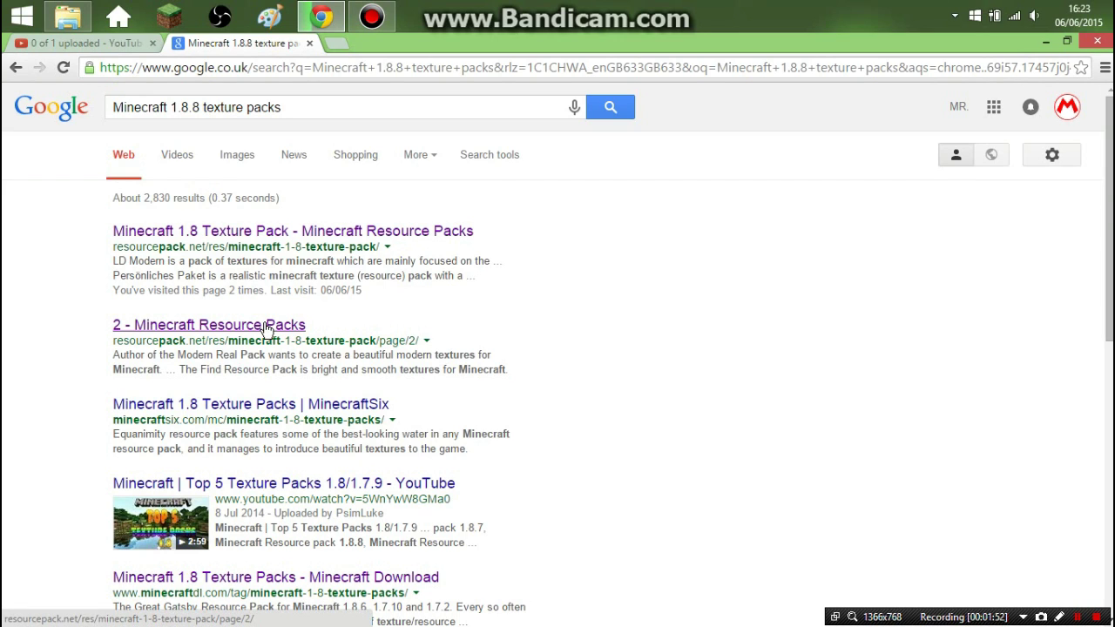
{"action": "left_click", "coordinate": [268, 325]}
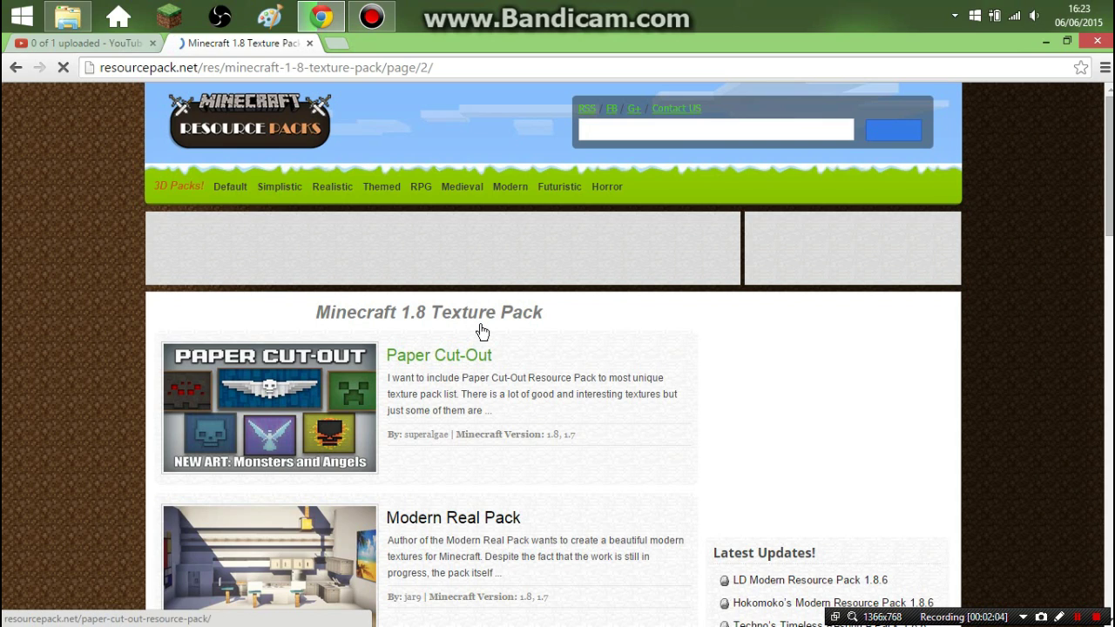
Open the Paper Cut-Out pack page and scroll to its 1.8/1.7 download links.
{"action": "left_click", "coordinate": [447, 363]}
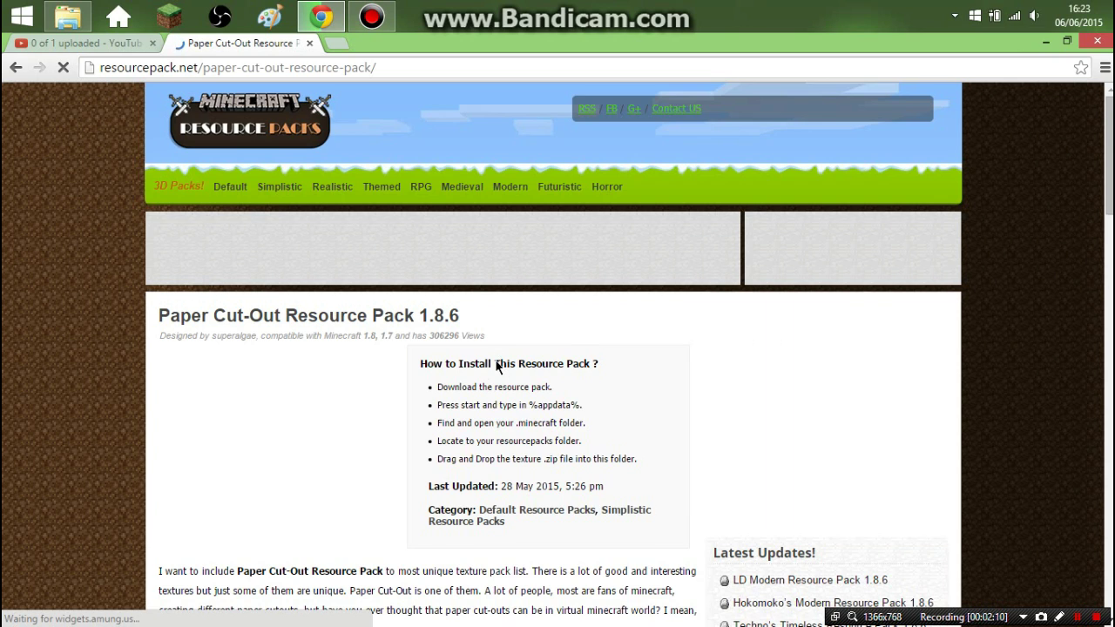
{"action": "scroll", "coordinate": [500, 368], "scroll_direction": "down", "scroll_amount": 1}
{"action": "scroll", "coordinate": [493, 357], "scroll_direction": "down", "scroll_amount": 3}
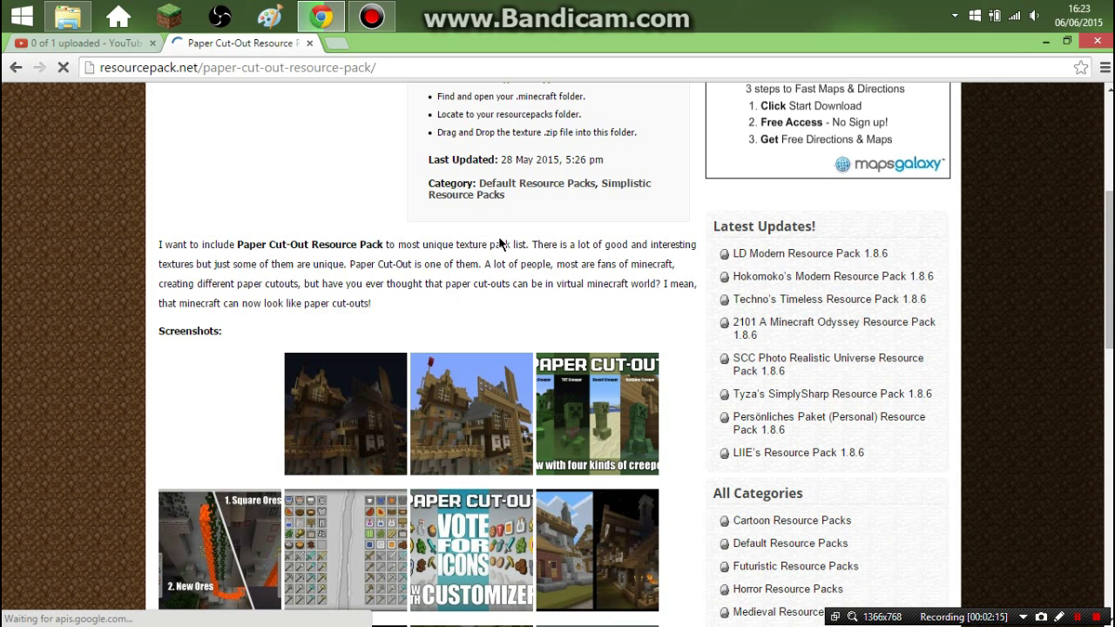
{"action": "scroll", "coordinate": [499, 248], "scroll_direction": "down", "scroll_amount": 2}
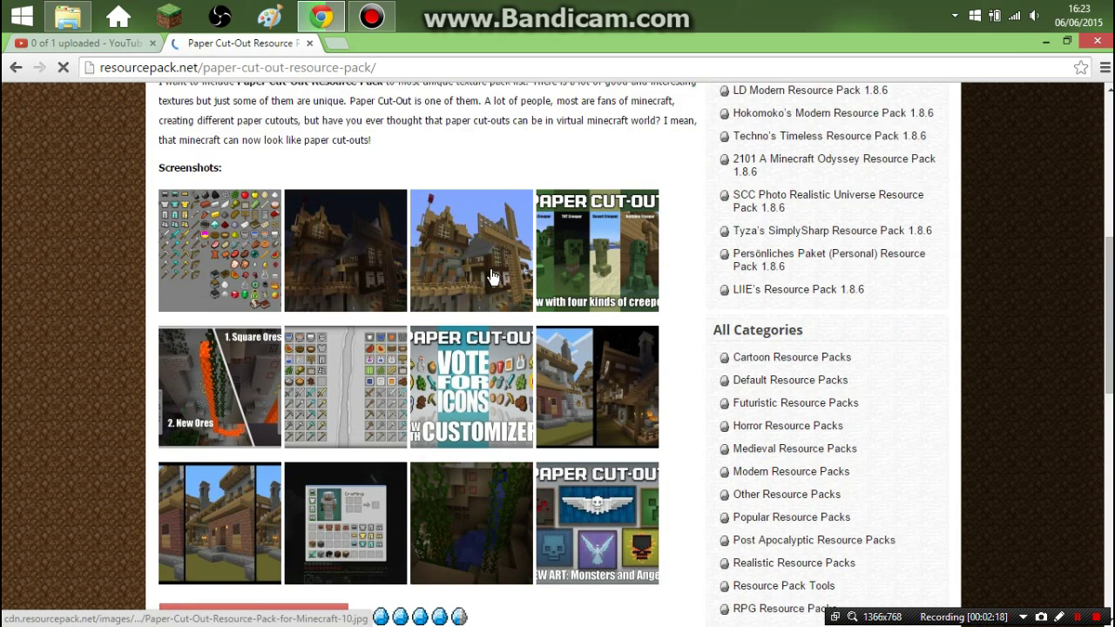
{"action": "scroll", "coordinate": [492, 276], "scroll_direction": "down", "scroll_amount": 5}
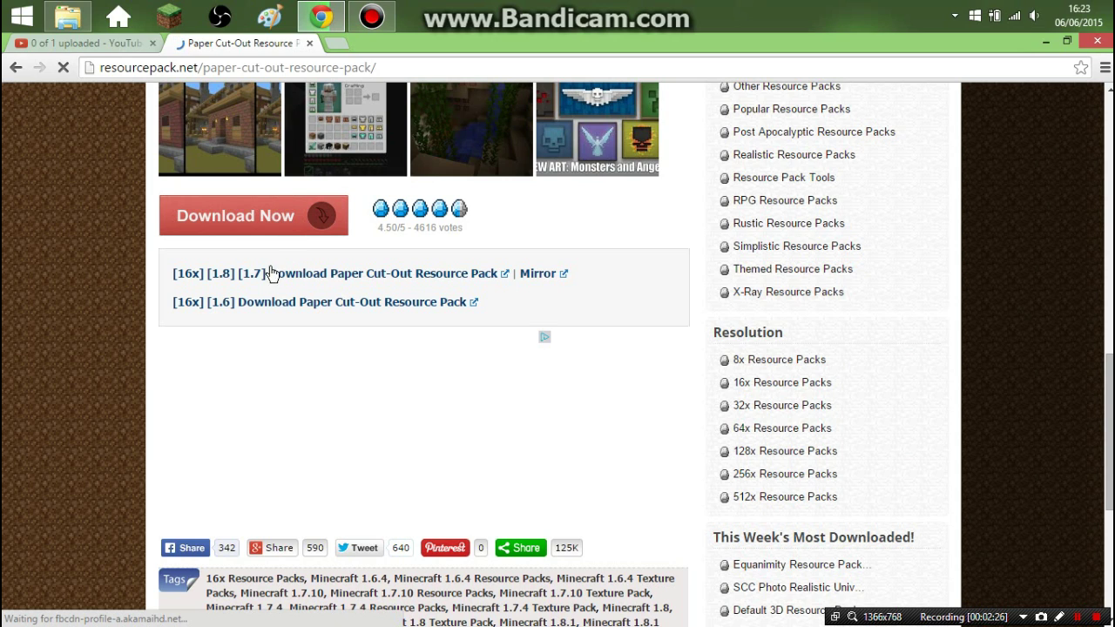
{"action": "left_click", "coordinate": [335, 279]}
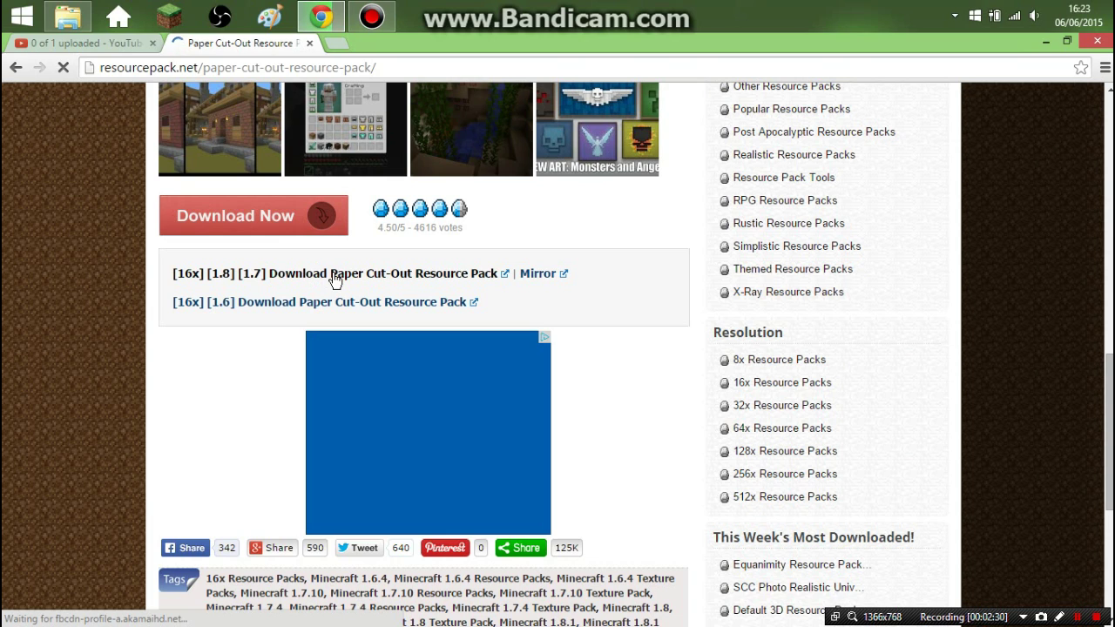
Download the '[16x] [1.8] [1.7] Paper Cut-Out Resource Pack' zip.
{"action": "left_click", "coordinate": [385, 298]}
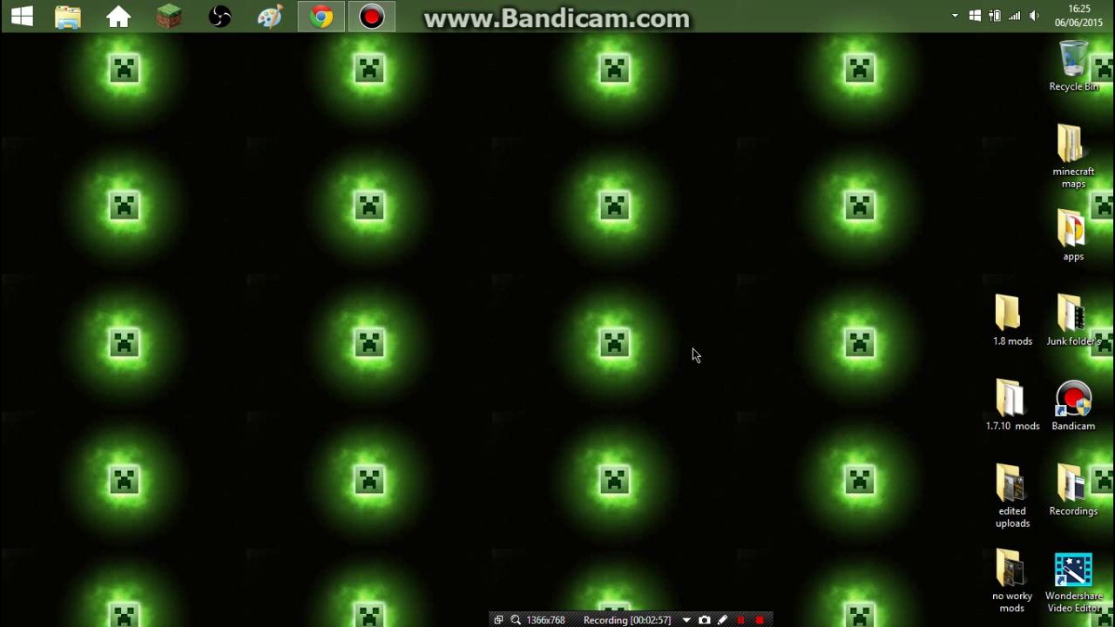
Open the Downloads folder from the Windows Run box.
{"action": "key", "text": "super+r"}
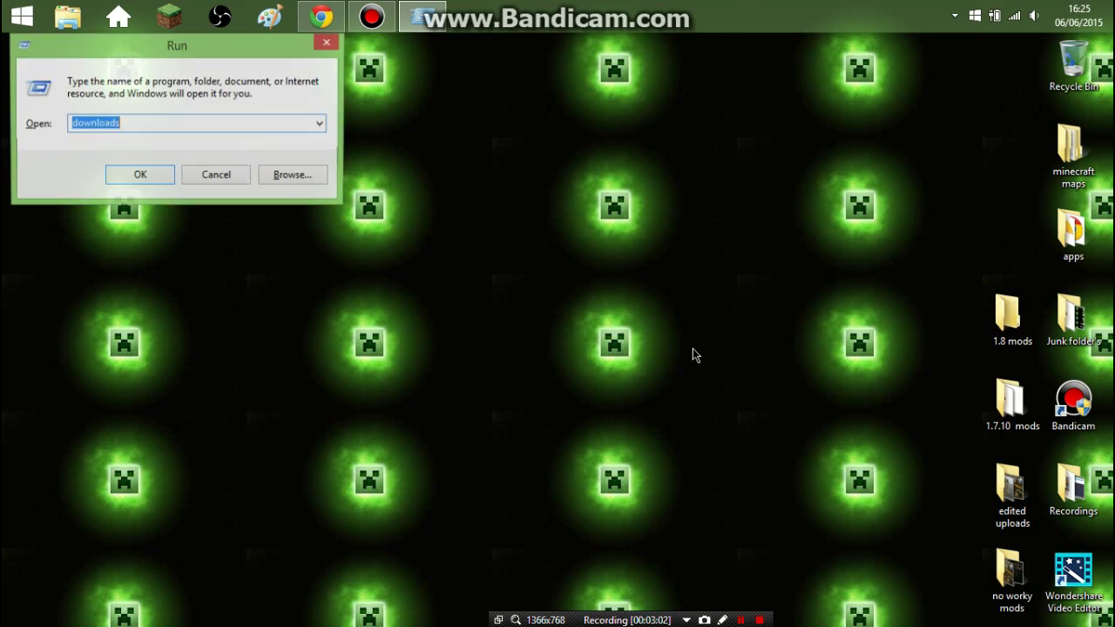
{"action": "right_click", "coordinate": [189, 31]}
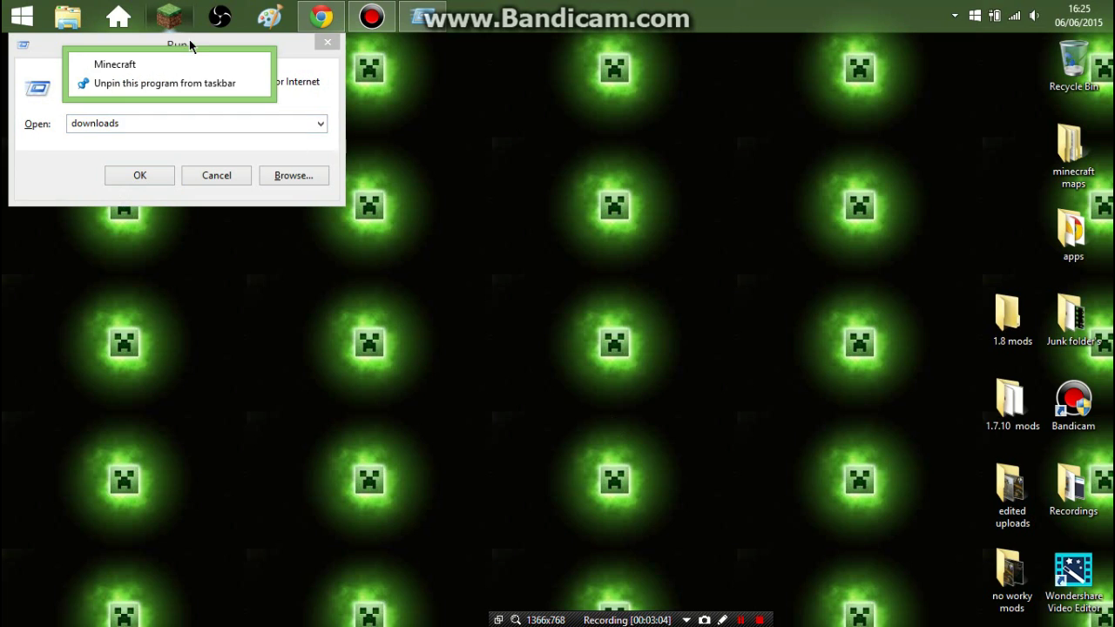
{"action": "left_click_drag", "start_coordinate": [270, 50], "coordinate": [397, 196]}
{"action": "mouse_move", "coordinate": [539, 200]}
{"action": "left_mouse_down"}
{"action": "mouse_move", "coordinate": [667, 224]}
{"action": "mouse_move", "coordinate": [649, 222]}
{"action": "left_mouse_up"}
{"action": "left_click", "coordinate": [544, 300]}
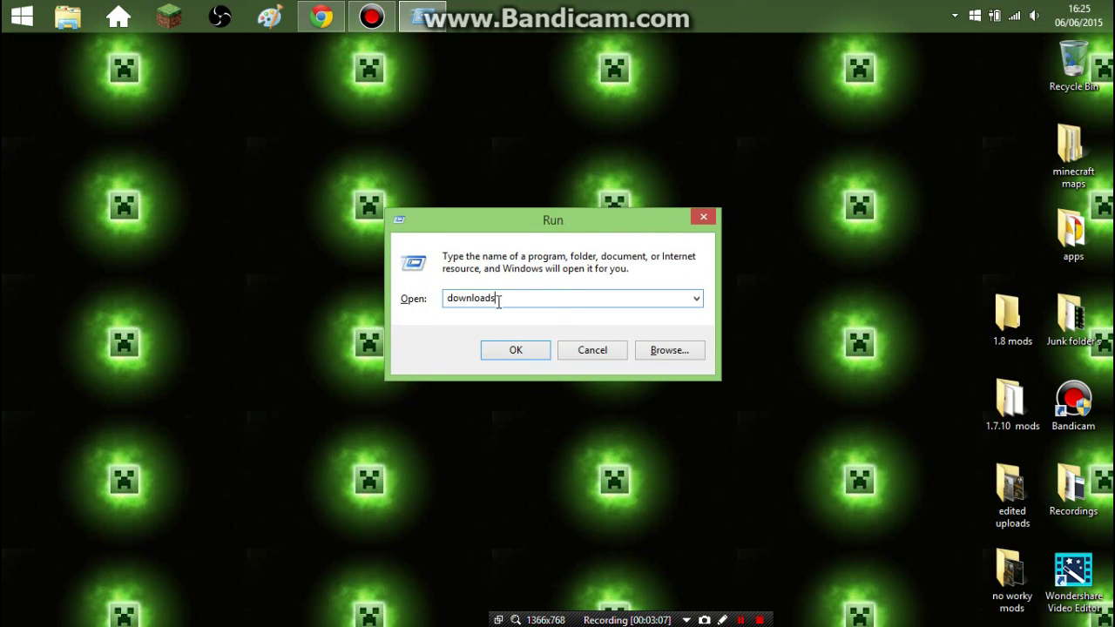
{"action": "key", "text": "ctrl+a"}
{"action": "type", "text": "downl"}
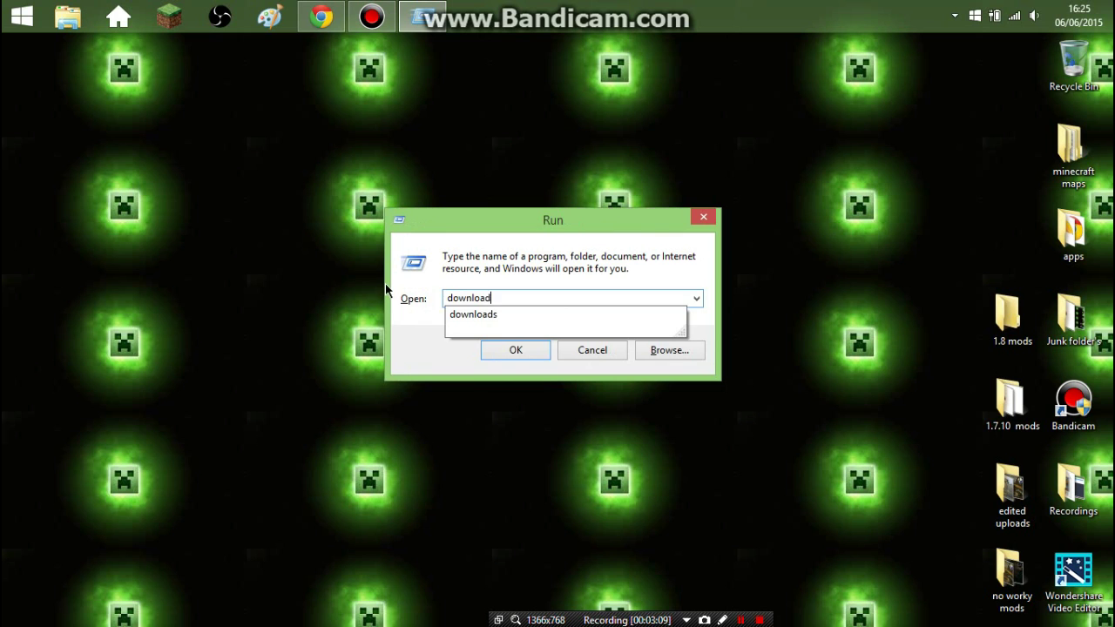
{"action": "type", "text": "s"}
{"action": "key", "text": "Return"}
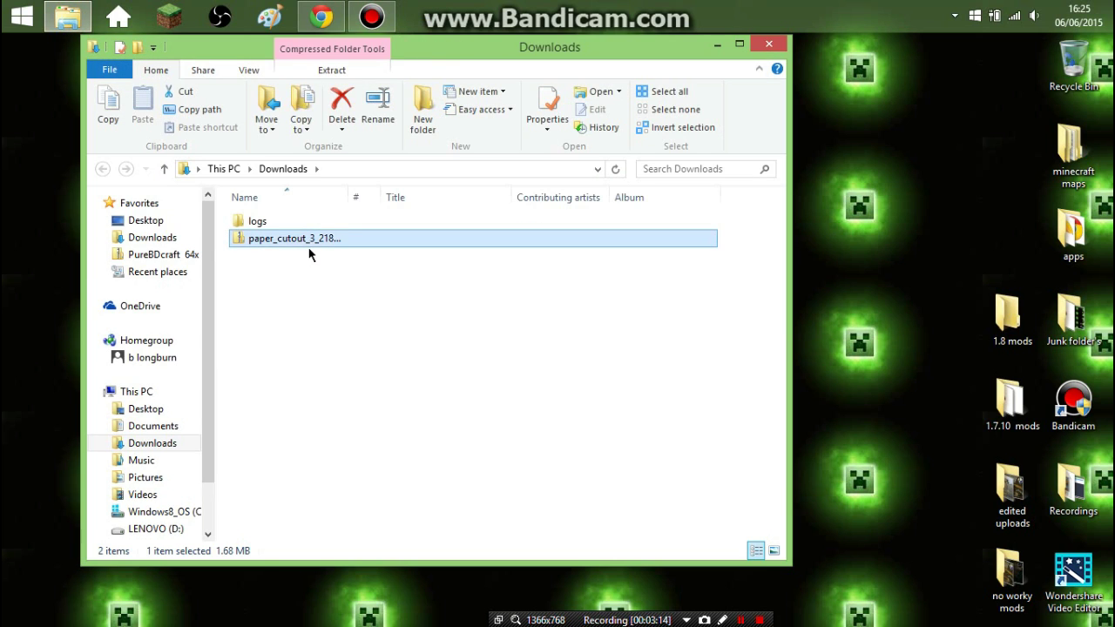
Move the paper_cutout zip from Downloads onto the desktop and close the folder.
{"action": "mouse_move", "coordinate": [309, 253]}
{"action": "left_mouse_down"}
{"action": "mouse_move", "coordinate": [316, 267]}
{"action": "mouse_move", "coordinate": [726, 322]}
{"action": "mouse_move", "coordinate": [841, 324]}
{"action": "left_mouse_up"}
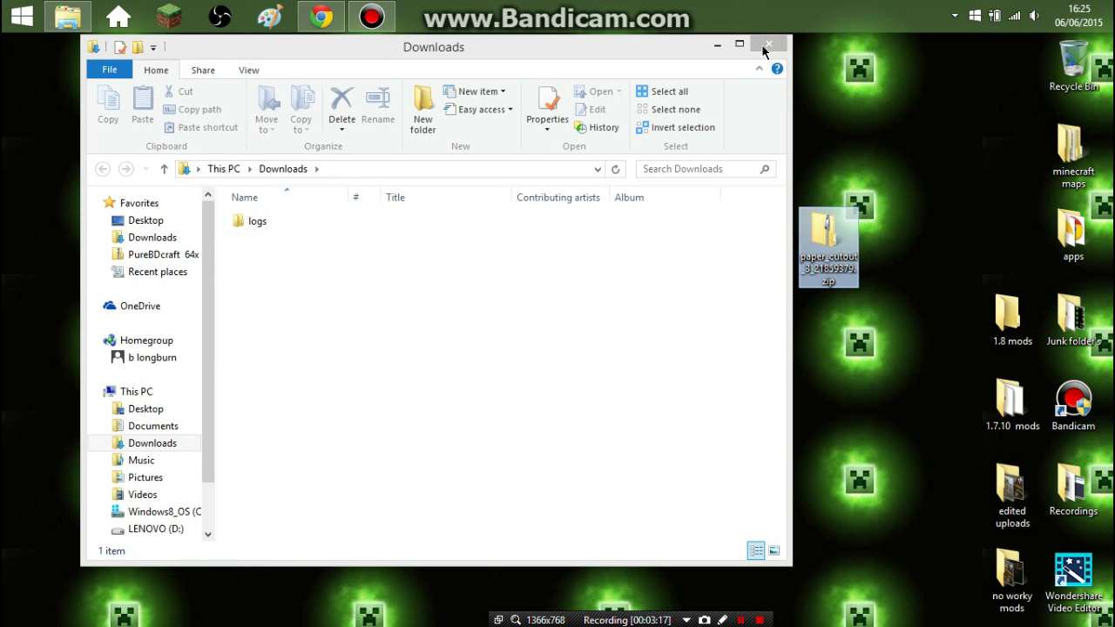
{"action": "left_click", "coordinate": [763, 44]}
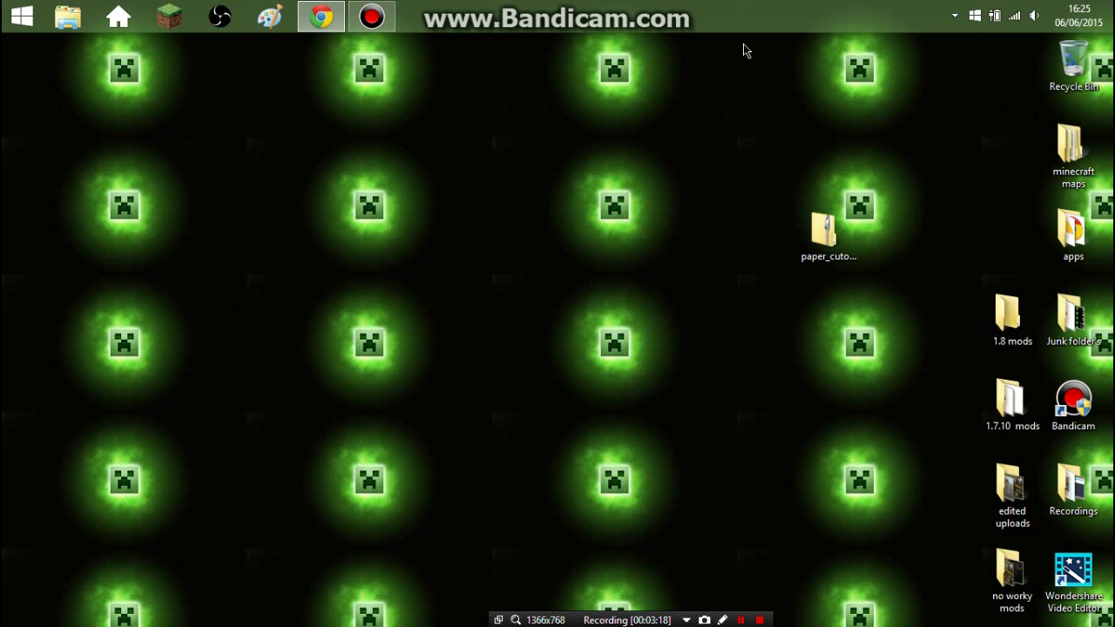
{"action": "key", "text": "super+r"}
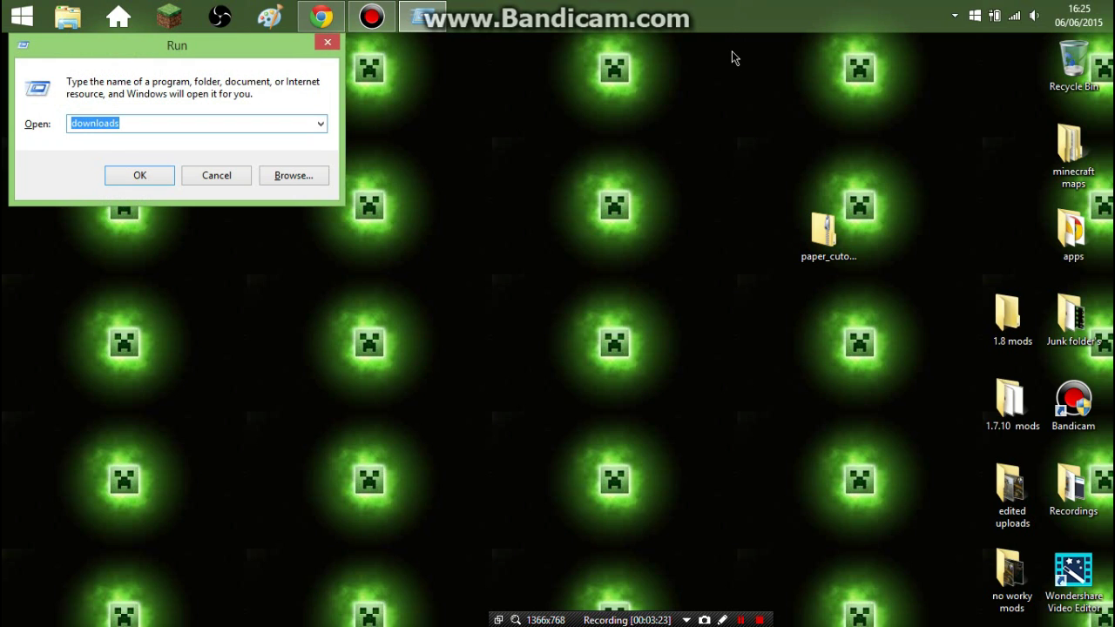
Open the .minecraft\resourcepacks folder via %appdata%.
{"action": "type", "text": "%app"}
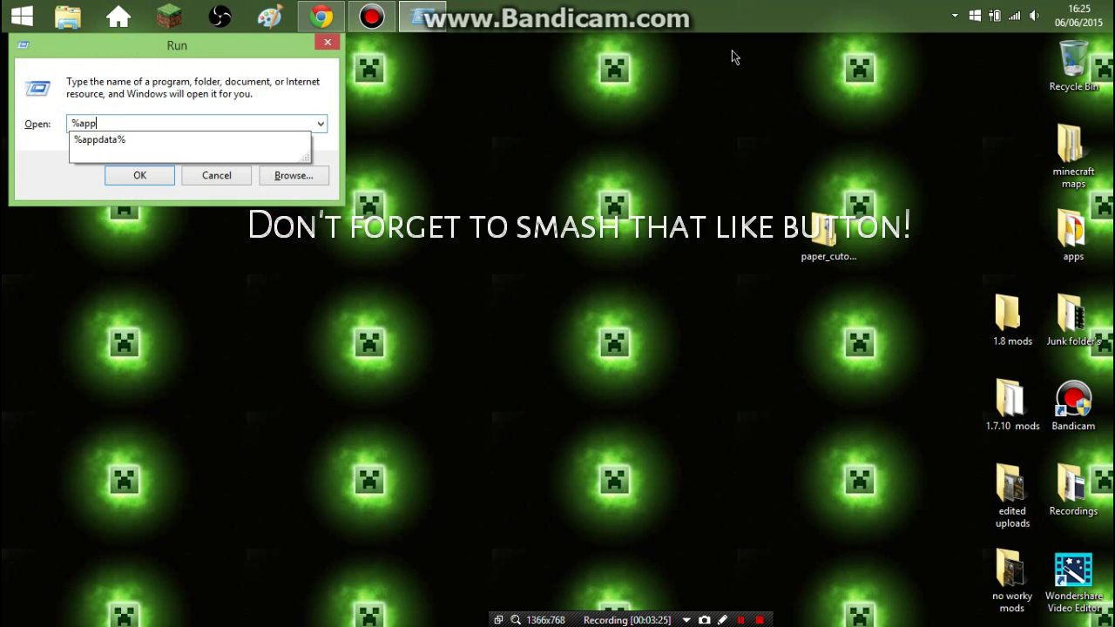
{"action": "type", "text": "data%"}
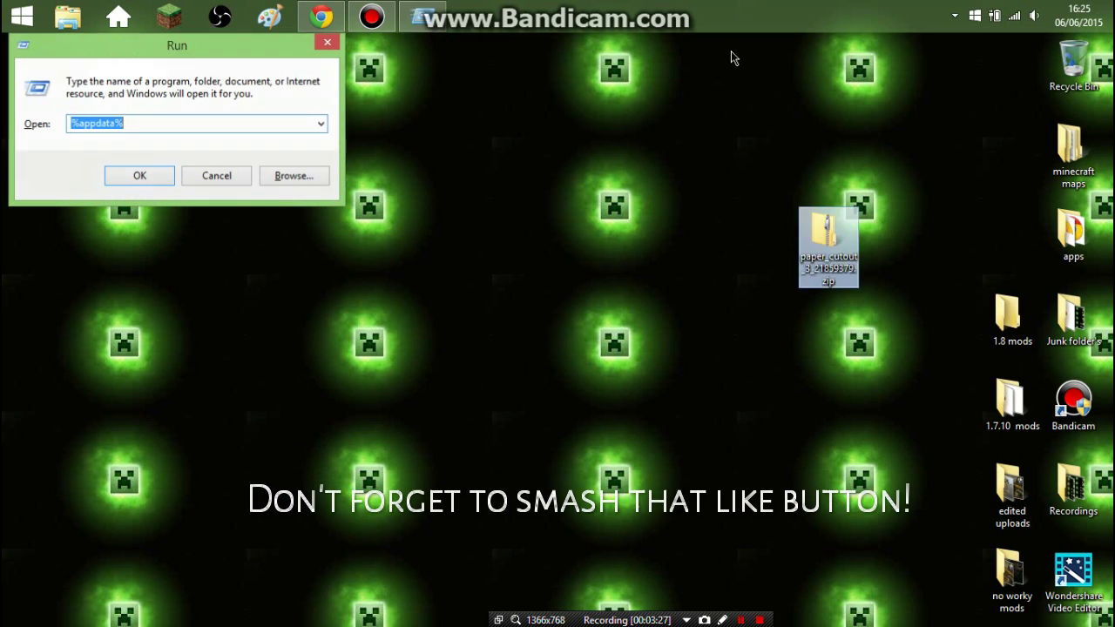
{"action": "key", "text": "Return"}
{"action": "left_click", "coordinate": [321, 364]}
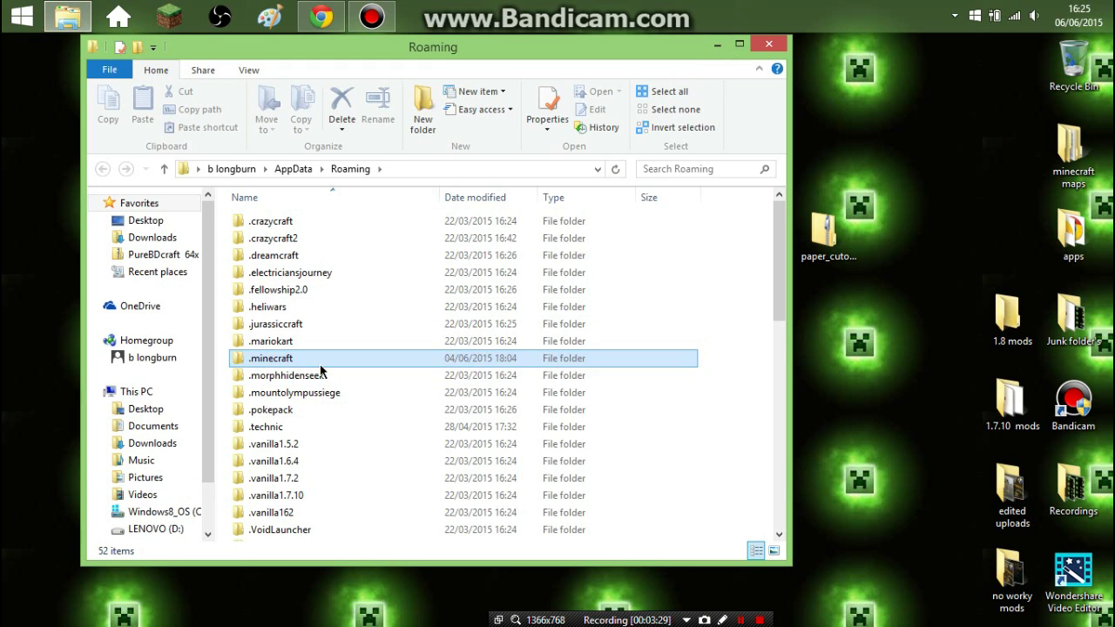
{"action": "double_click", "coordinate": [320, 364]}
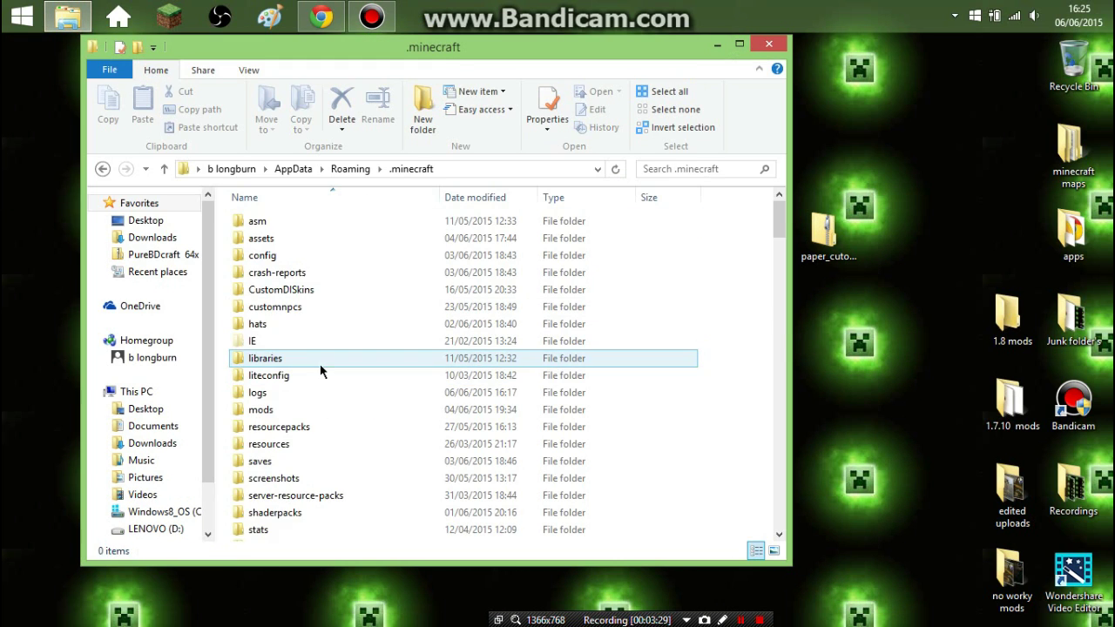
{"action": "double_click", "coordinate": [314, 430]}
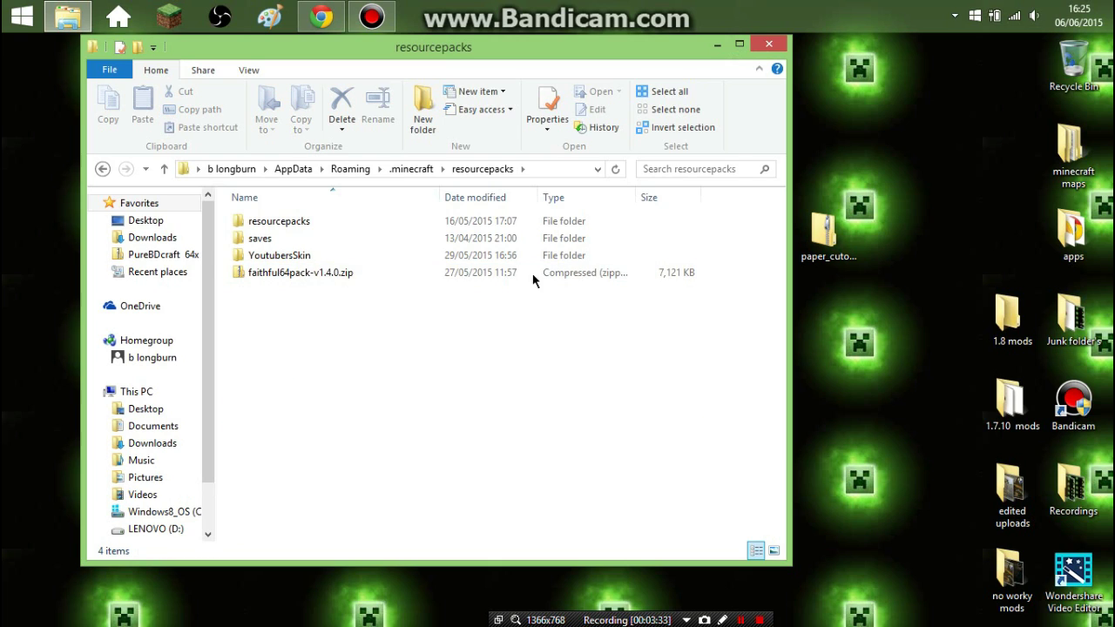
Move paper_cutout_3_21859379.zip from the desktop into resourcepacks and close Explorer.
{"action": "mouse_move", "coordinate": [823, 234]}
{"action": "left_mouse_down"}
{"action": "mouse_move", "coordinate": [724, 357]}
{"action": "mouse_move", "coordinate": [569, 346]}
{"action": "left_mouse_up"}
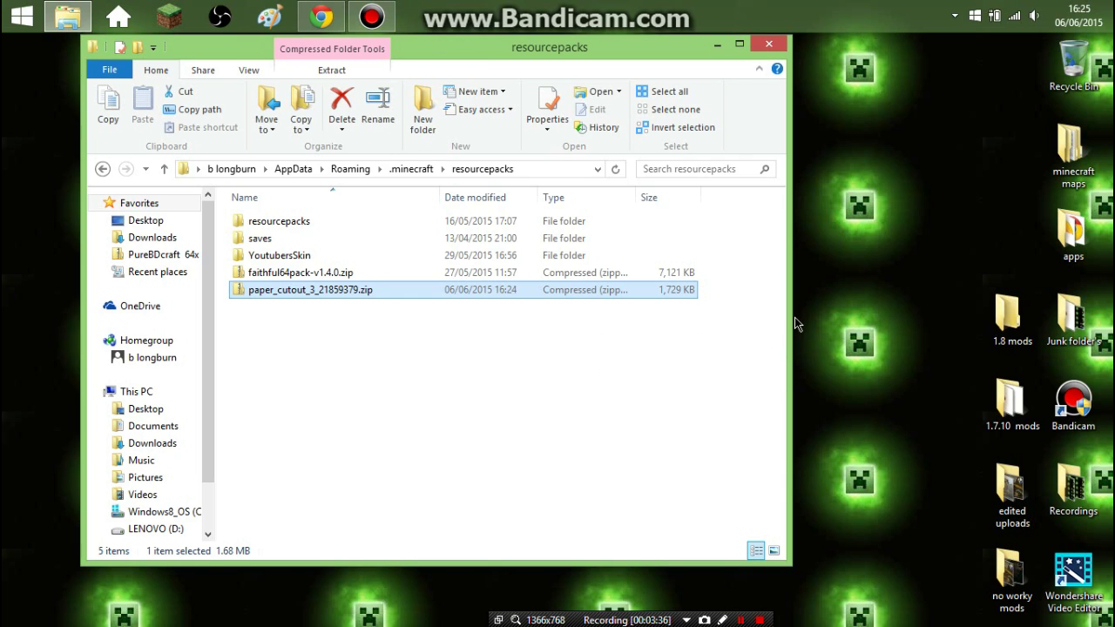
{"action": "left_click", "coordinate": [768, 43]}
{"action": "left_click", "coordinate": [186, 23]}
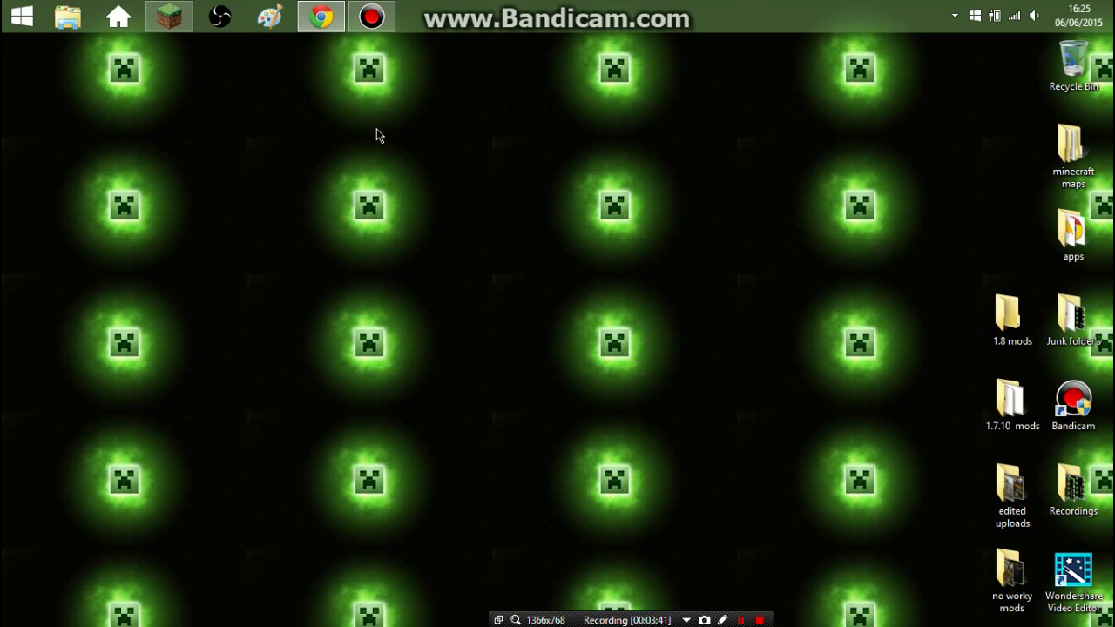
Set the launcher profile to Use Latest Version, save it, and launch the game.
{"action": "left_click_drag", "start_coordinate": [647, 620], "coordinate": [608, 620]}
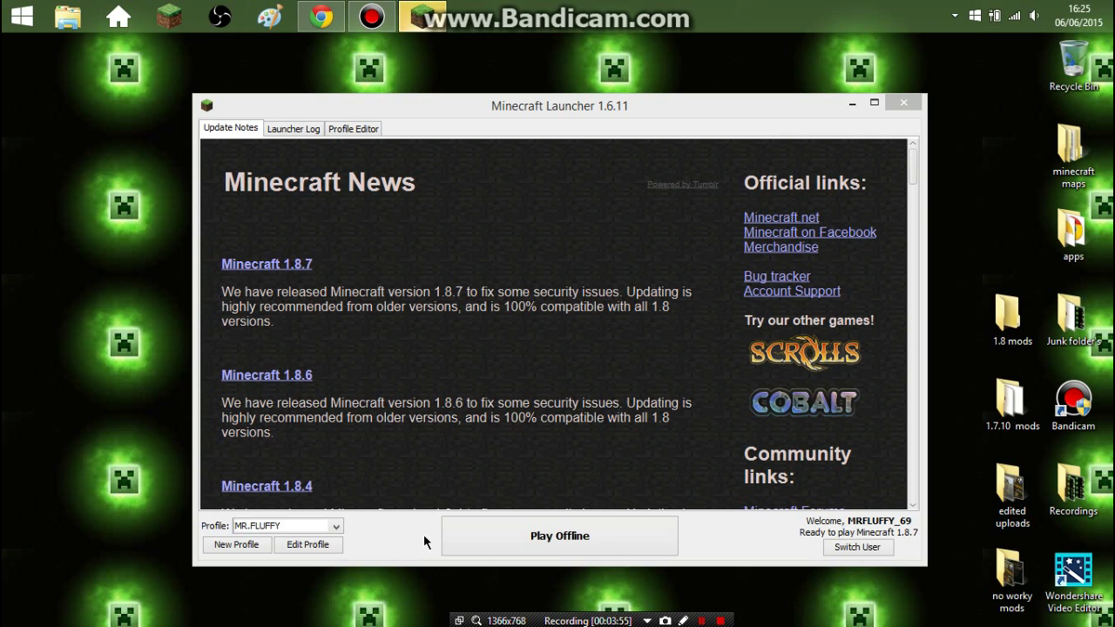
{"action": "left_click", "coordinate": [310, 545]}
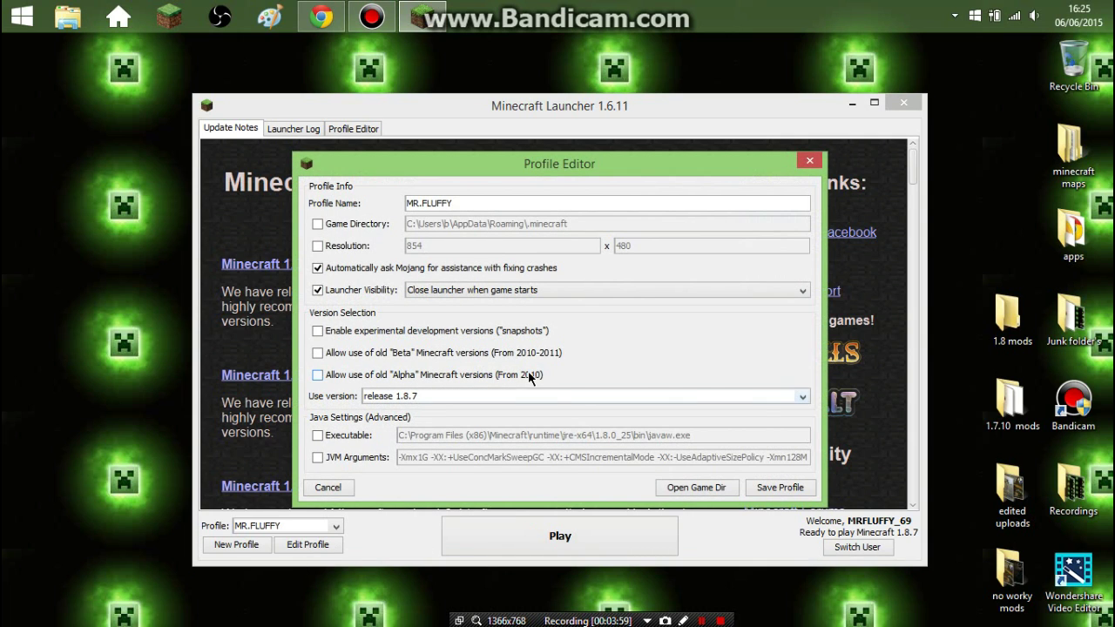
{"action": "left_click", "coordinate": [519, 395]}
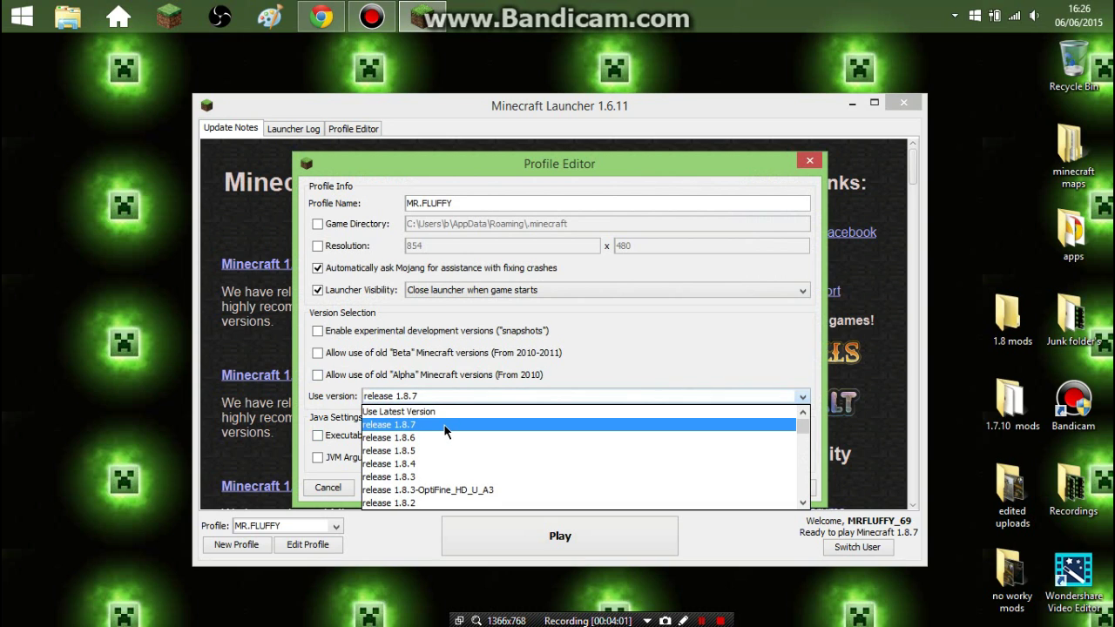
{"action": "left_click", "coordinate": [442, 414]}
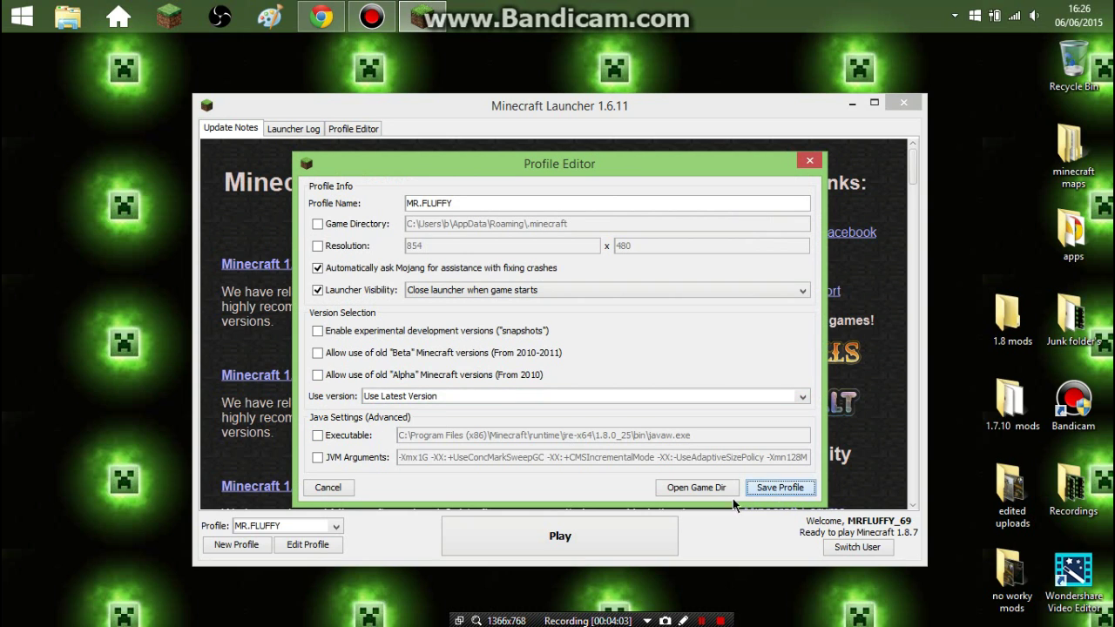
{"action": "left_click", "coordinate": [778, 489]}
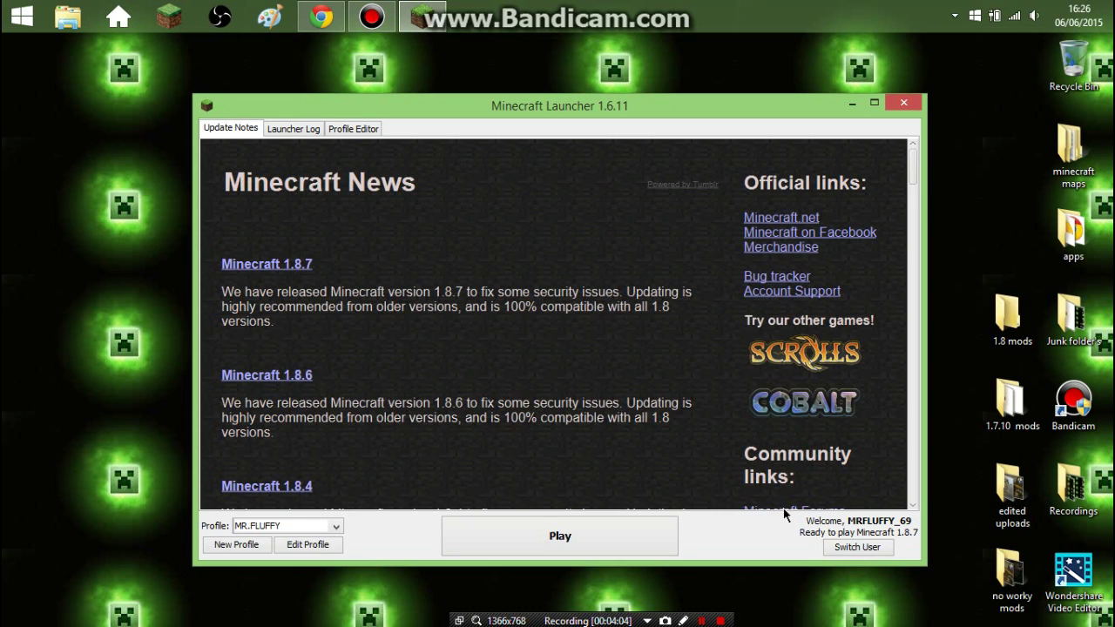
{"action": "left_click", "coordinate": [608, 527]}
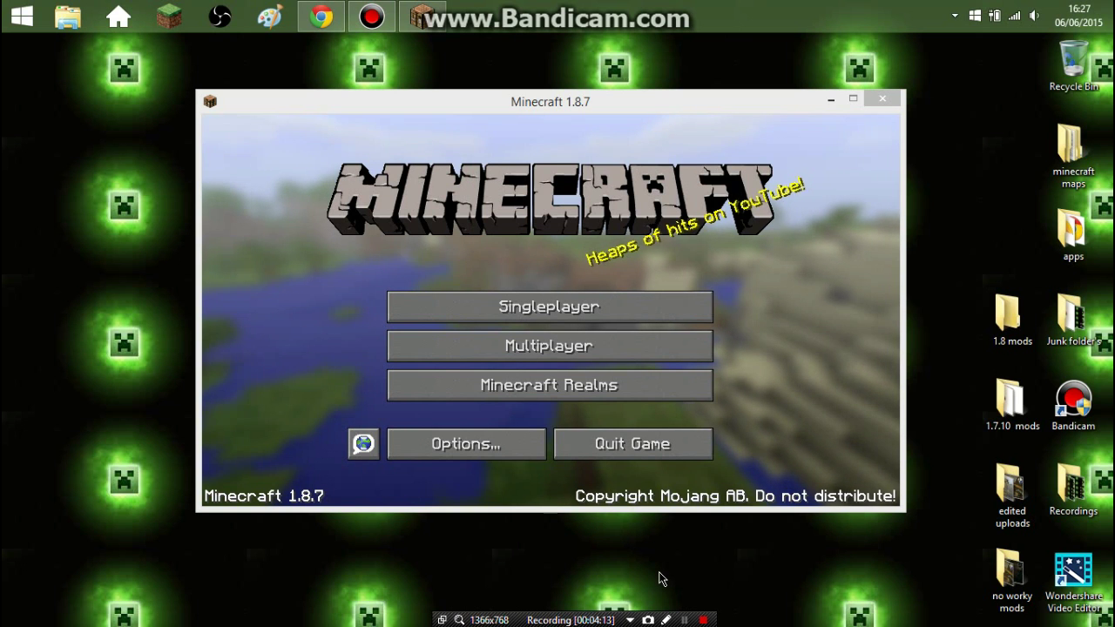
Replace faithful64pack with paper_cutout as the selected resource pack and return to the title menu.
{"action": "left_click", "coordinate": [433, 443]}
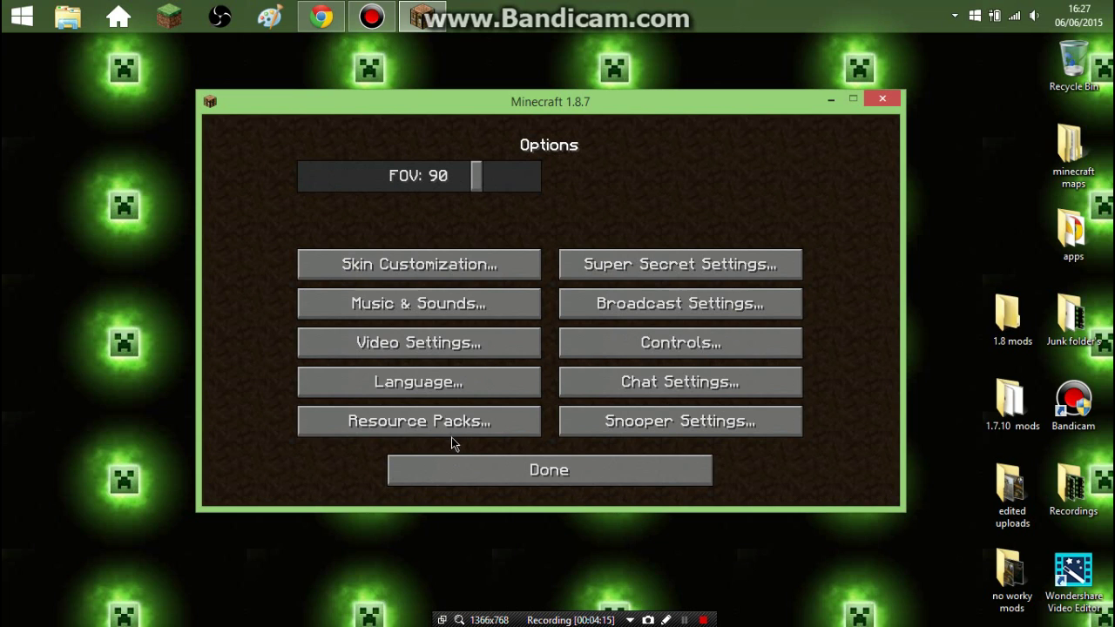
{"action": "left_click", "coordinate": [451, 426]}
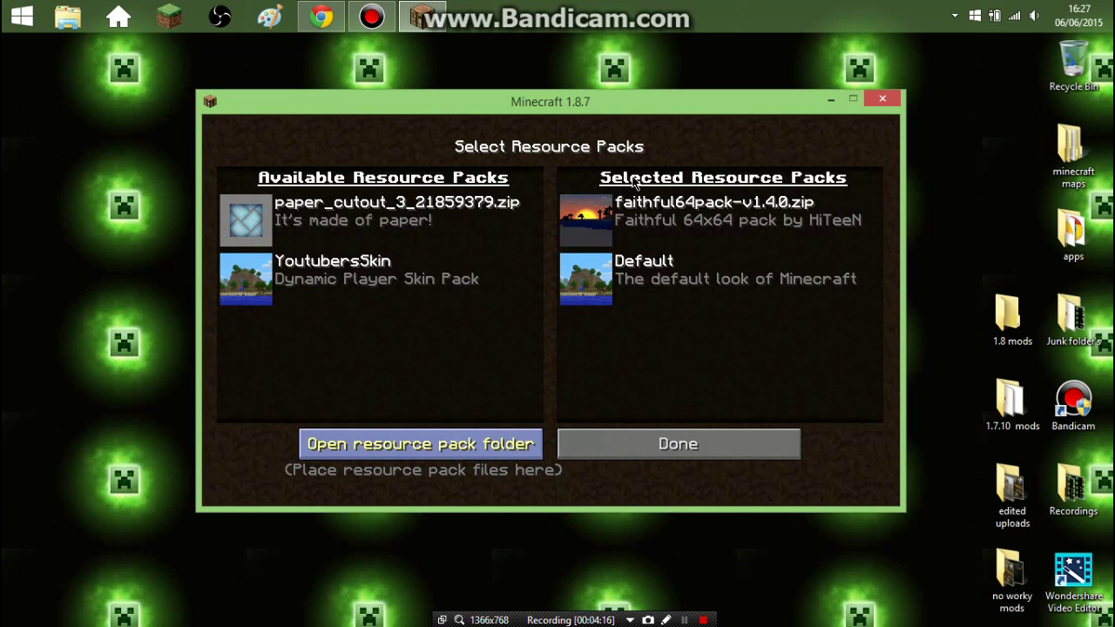
{"action": "left_click", "coordinate": [582, 219]}
{"action": "left_click", "coordinate": [246, 284]}
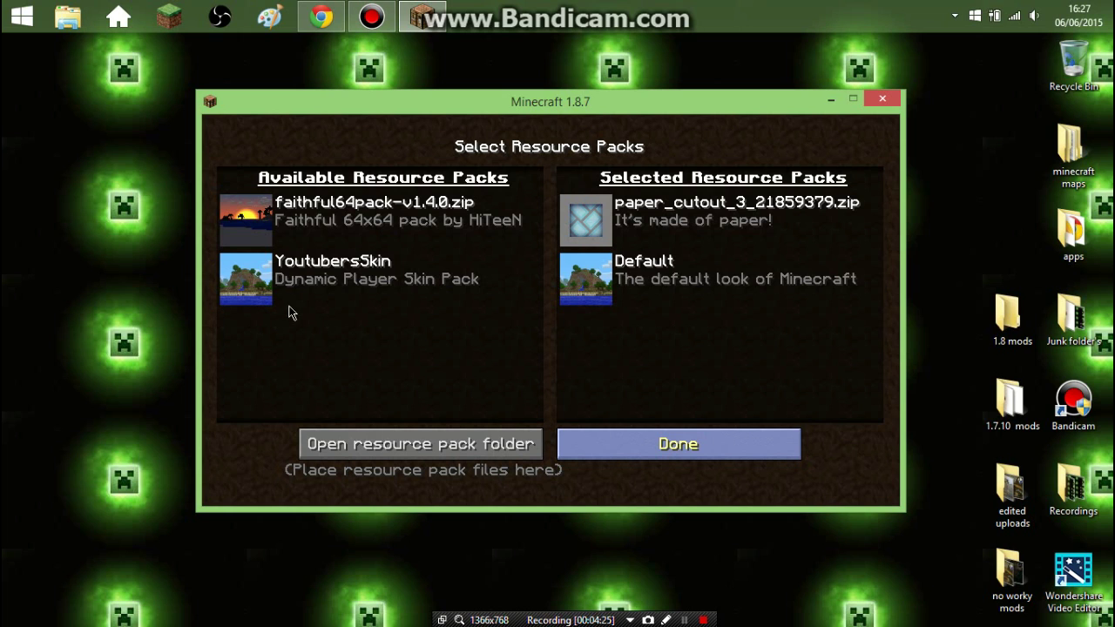
{"action": "key", "text": "Escape"}
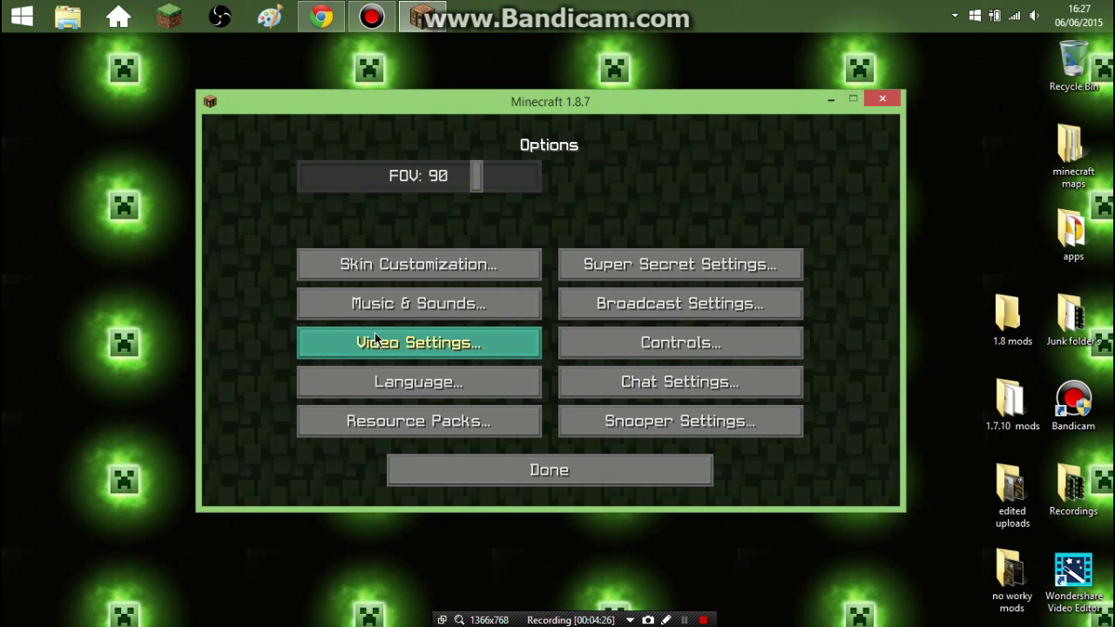
{"action": "left_click", "coordinate": [552, 483]}
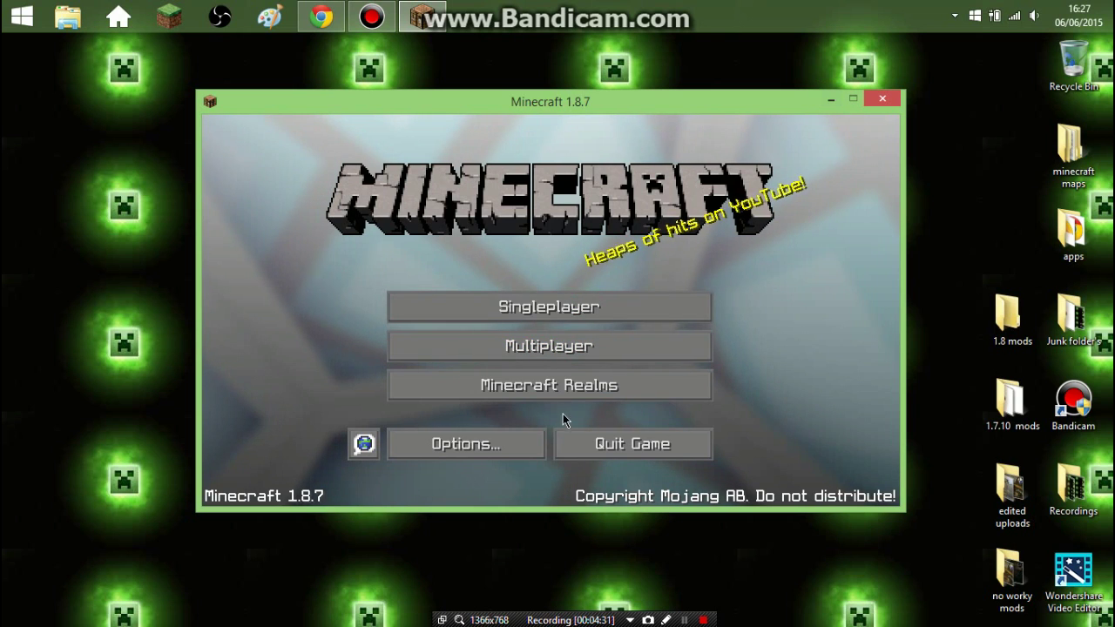
Pick and load the World Edit Trial world from the Singleplayer world list.
{"action": "left_click", "coordinate": [589, 308]}
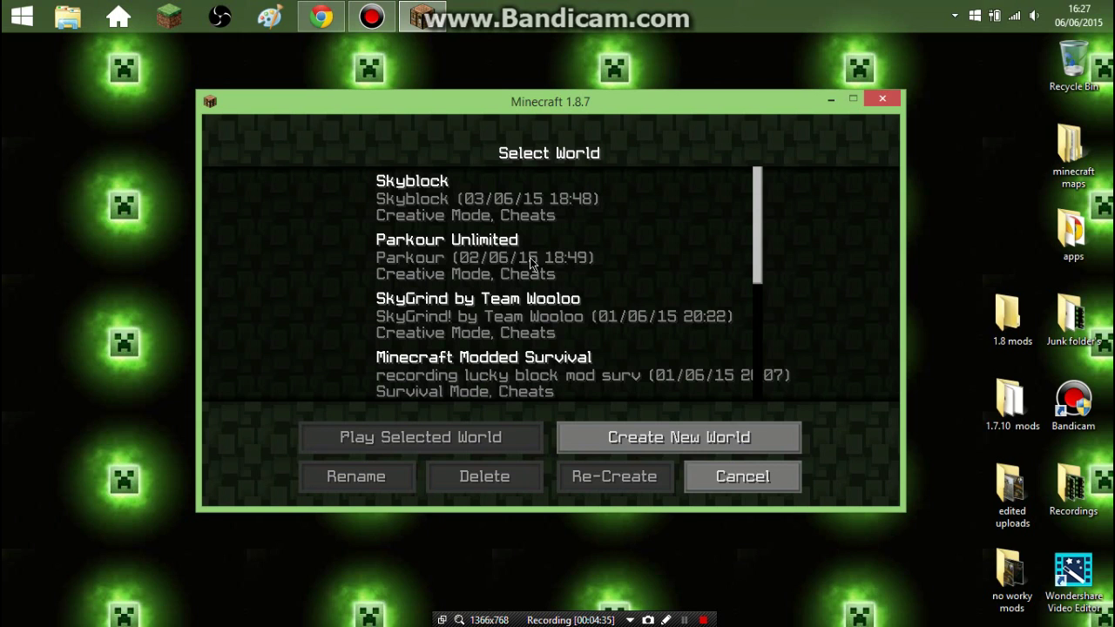
{"action": "left_click_drag", "start_coordinate": [755, 250], "coordinate": [758, 362]}
{"action": "left_click", "coordinate": [576, 272]}
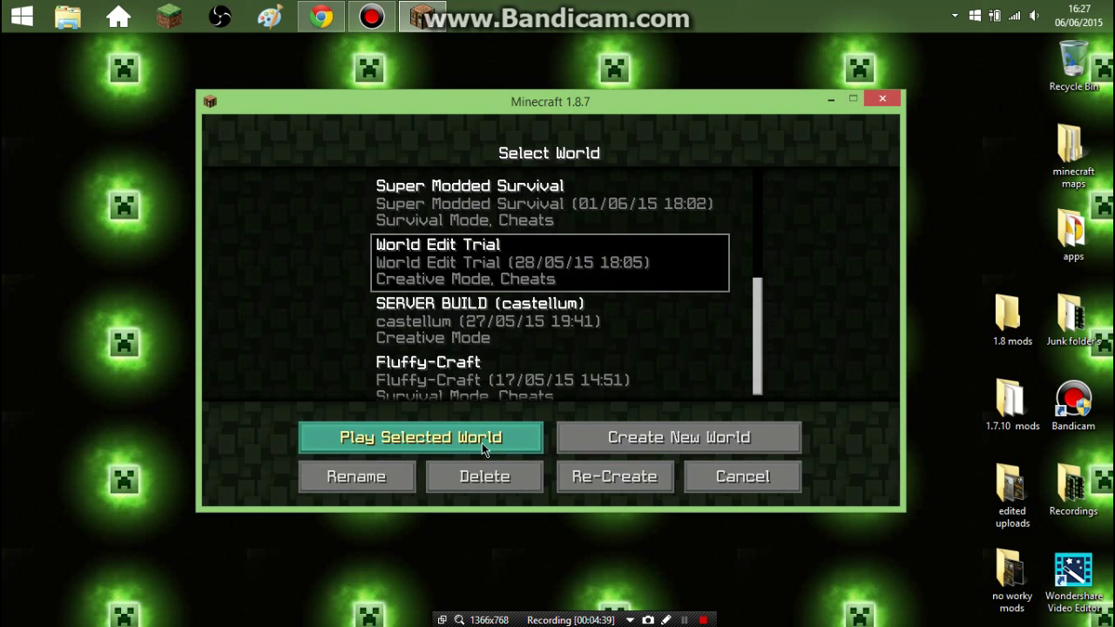
{"action": "left_click", "coordinate": [482, 442]}
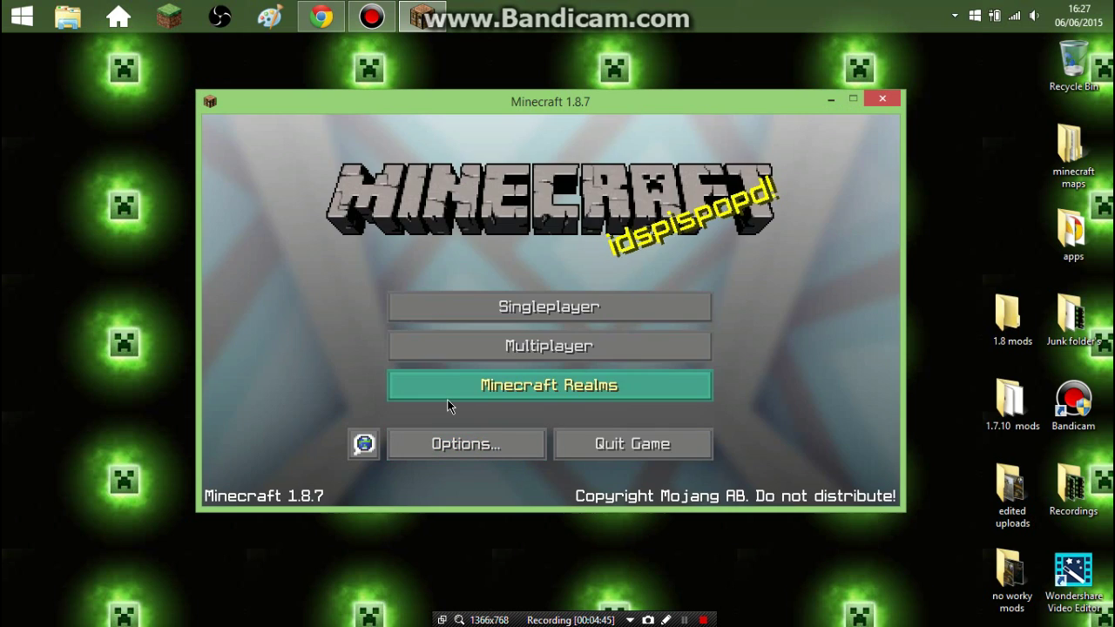
{"action": "left_click", "coordinate": [449, 402]}
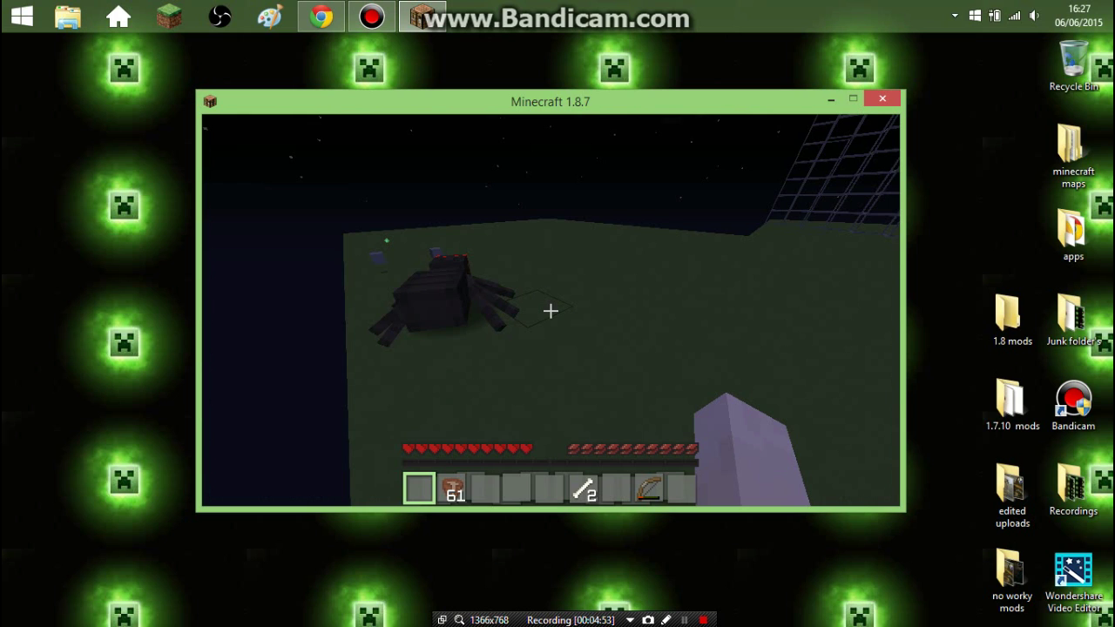
Kill the spider, respawn after dying, and view the player's skin from the front with F5.
{"action": "left_click", "coordinate": [551, 311]}
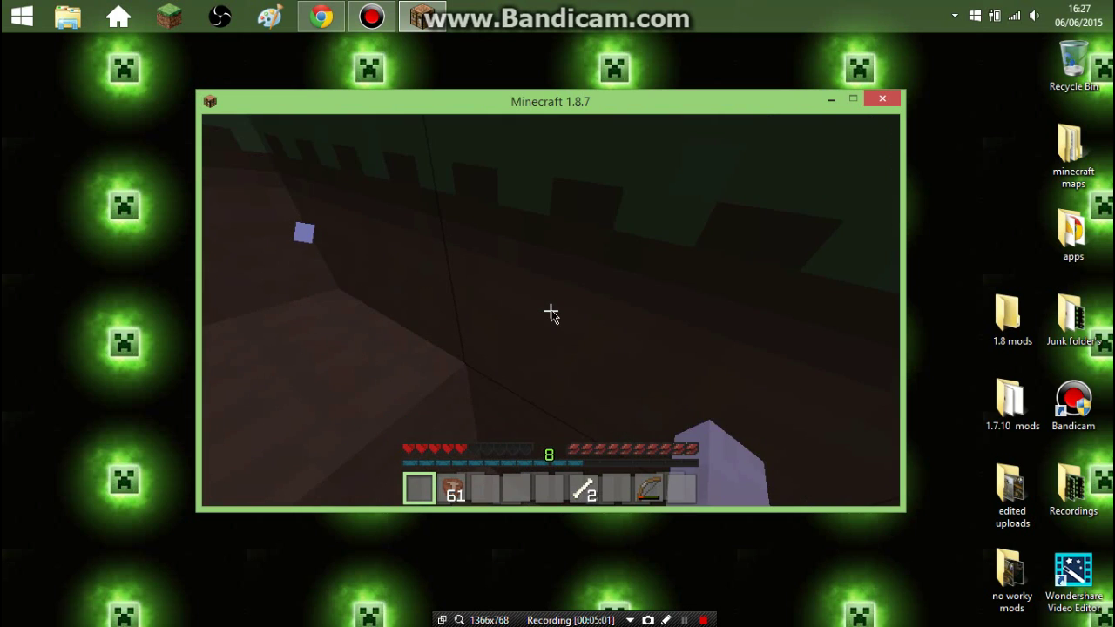
{"action": "type", "text": "/memode"}
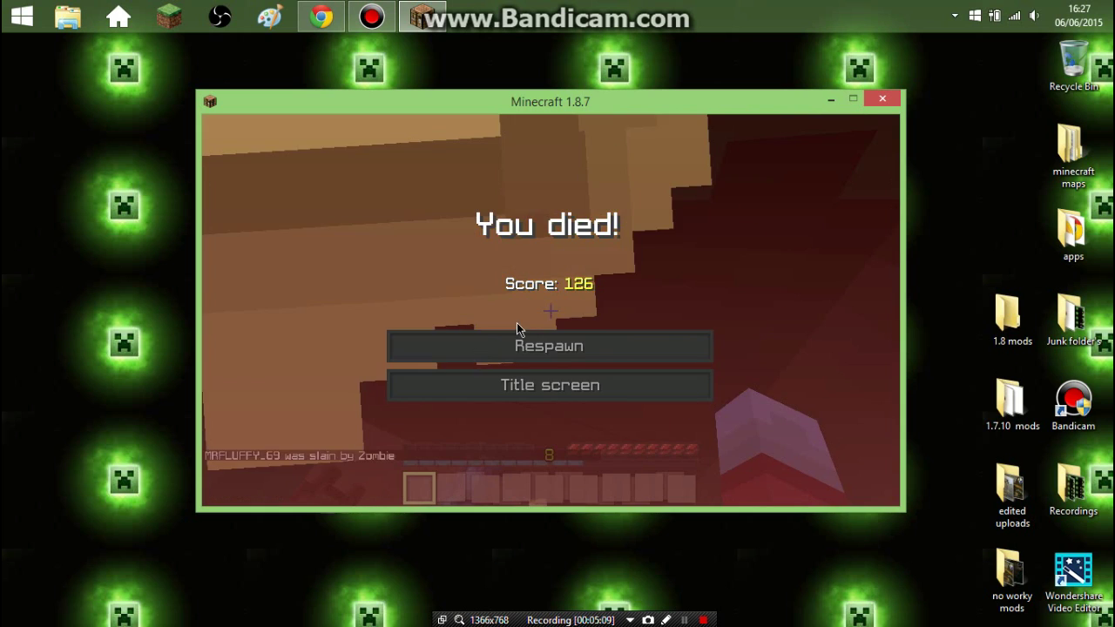
{"action": "left_click", "coordinate": [529, 339]}
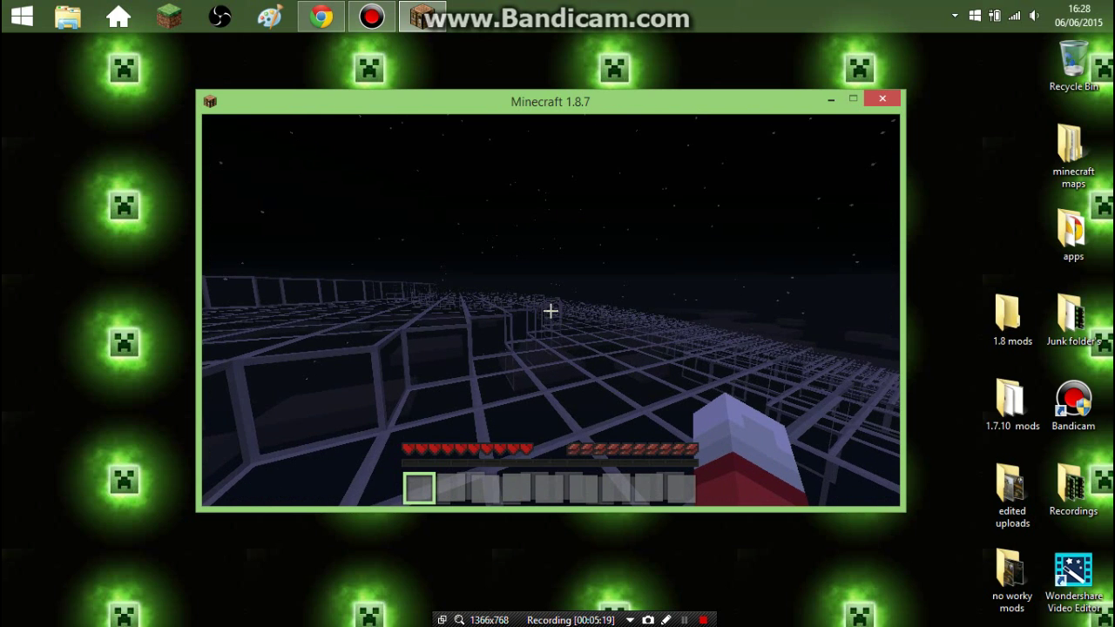
{"action": "key", "text": "F5"}
{"action": "key", "text": "F5"}
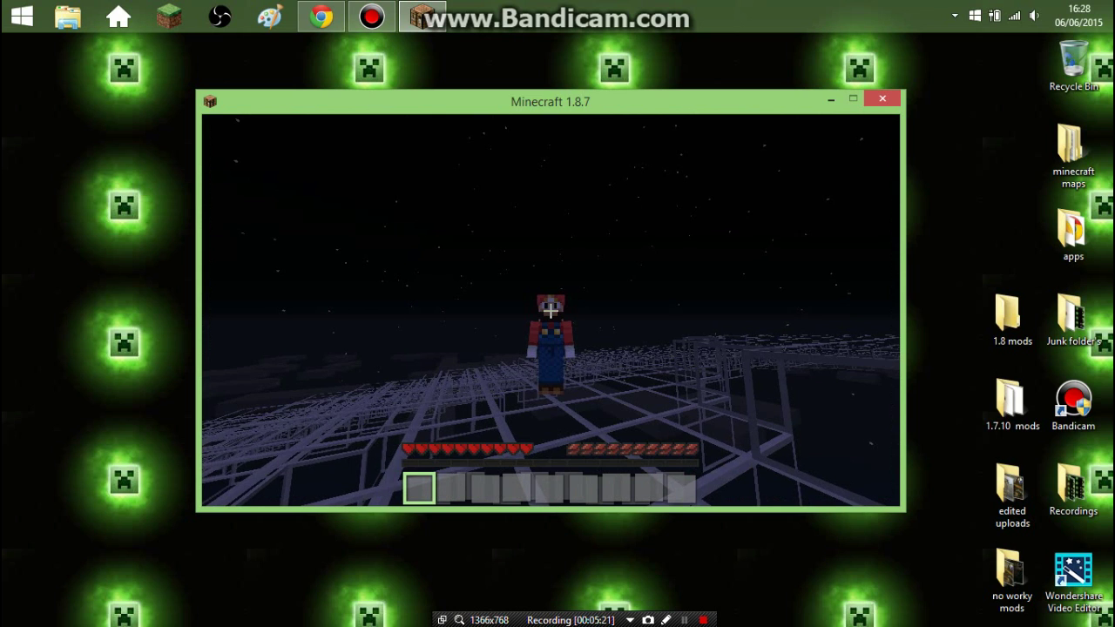
{"action": "key", "text": "t"}
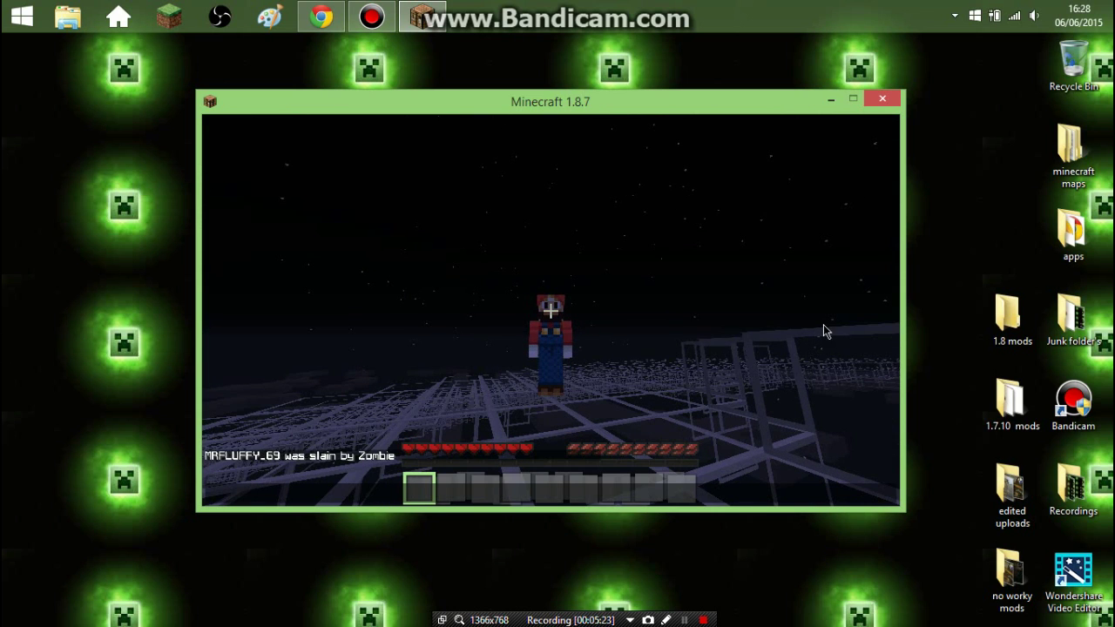